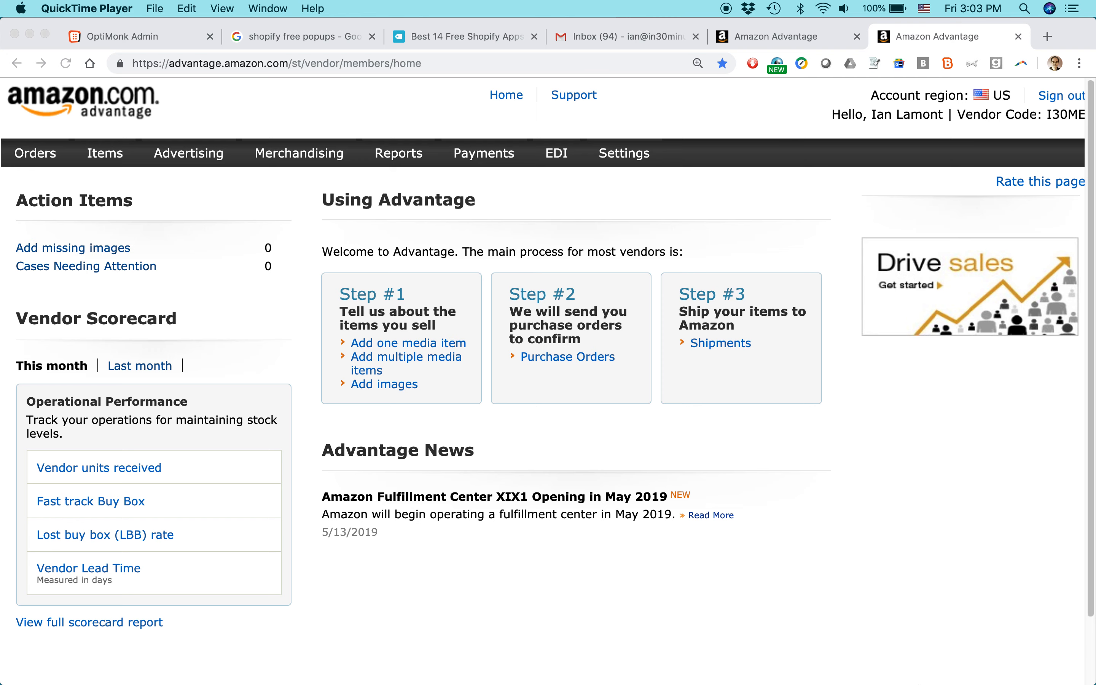
Switch to TextEdit, bring Word 2019 Cheat Sheet METADATA.txt to the front, and enlarge its window and text
key(super+Tab)
key(super+Tab)
key(super+Tab)
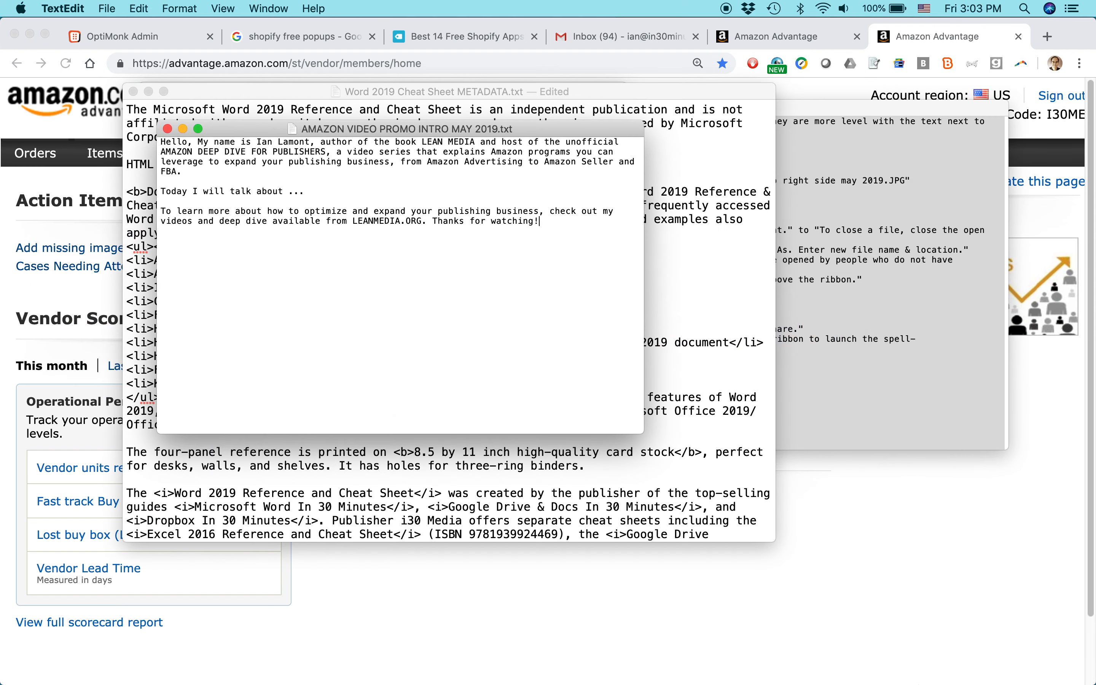
key(super+grave)
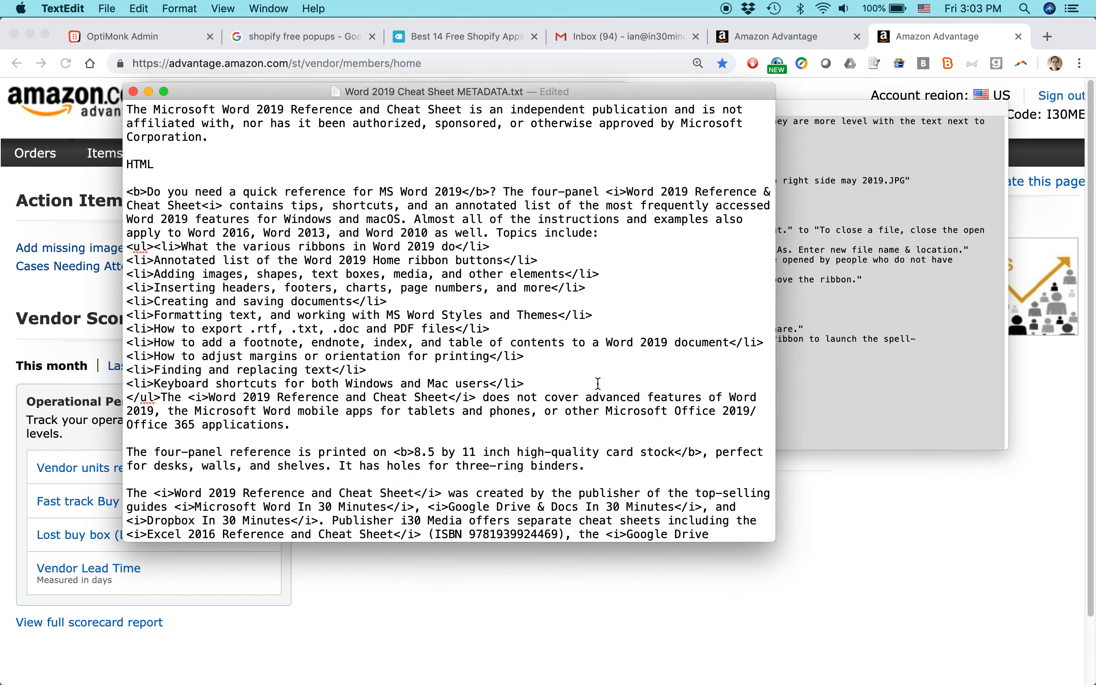
scroll(610, 336, up, 15)
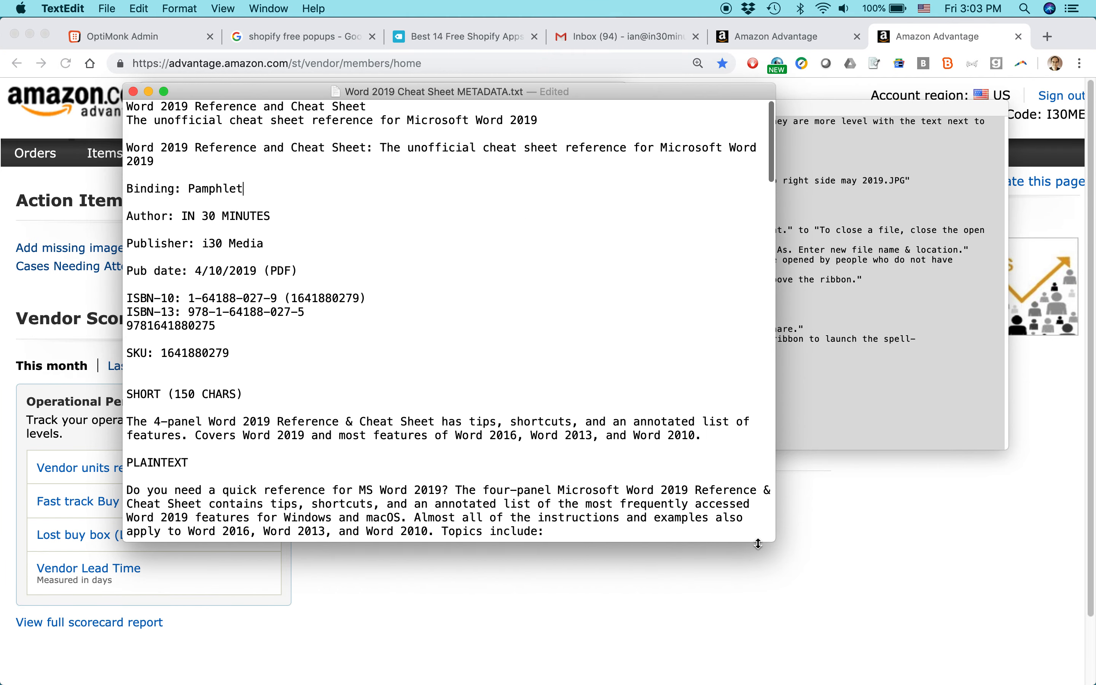
drag(775, 540, 948, 636)
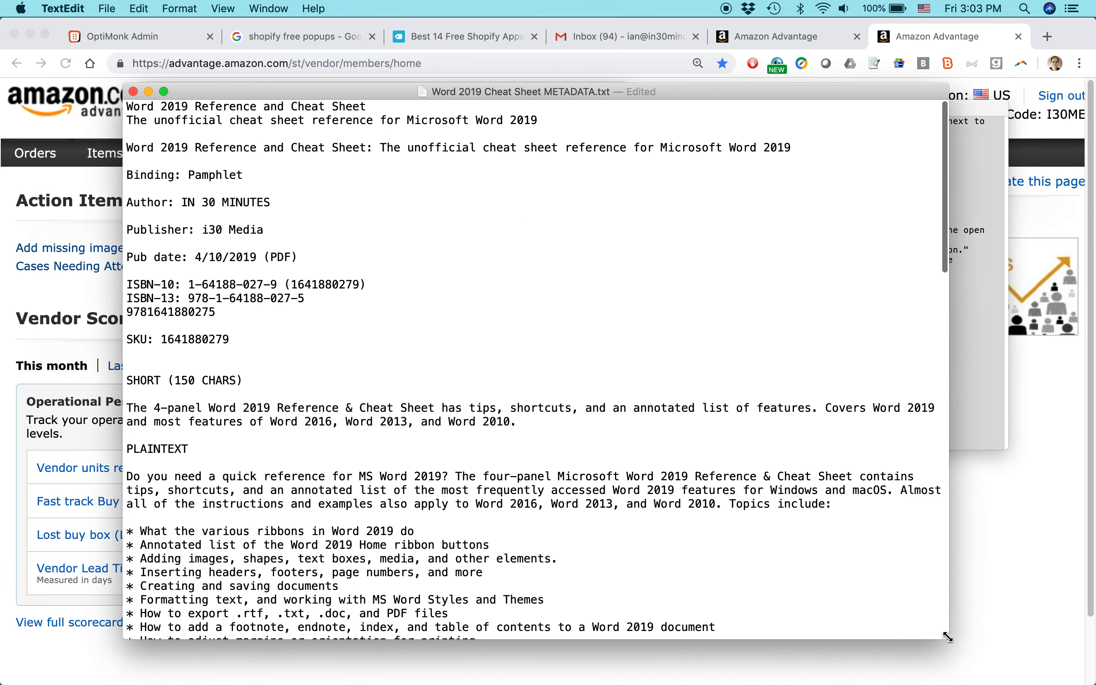
key(super+plus)
key(super+plus)
key(super+plus)
key(super+plus)
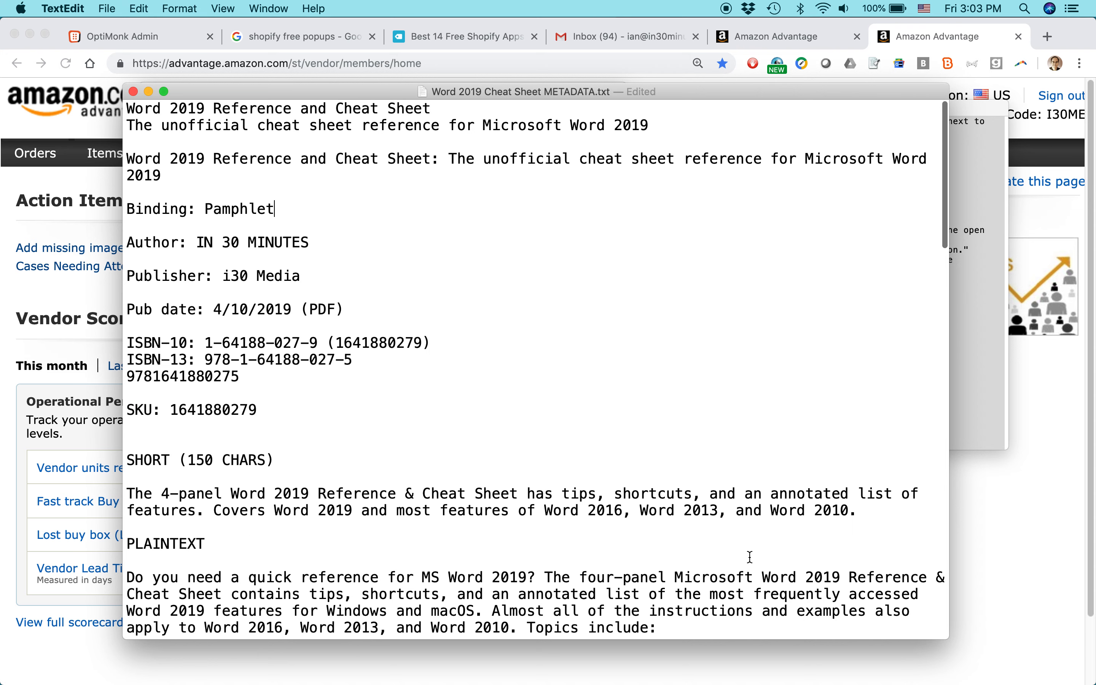
Examine the metadata file's title, subtitle and author lines and its PLAINTEXT and HTML description sections
triple_click(266, 108)
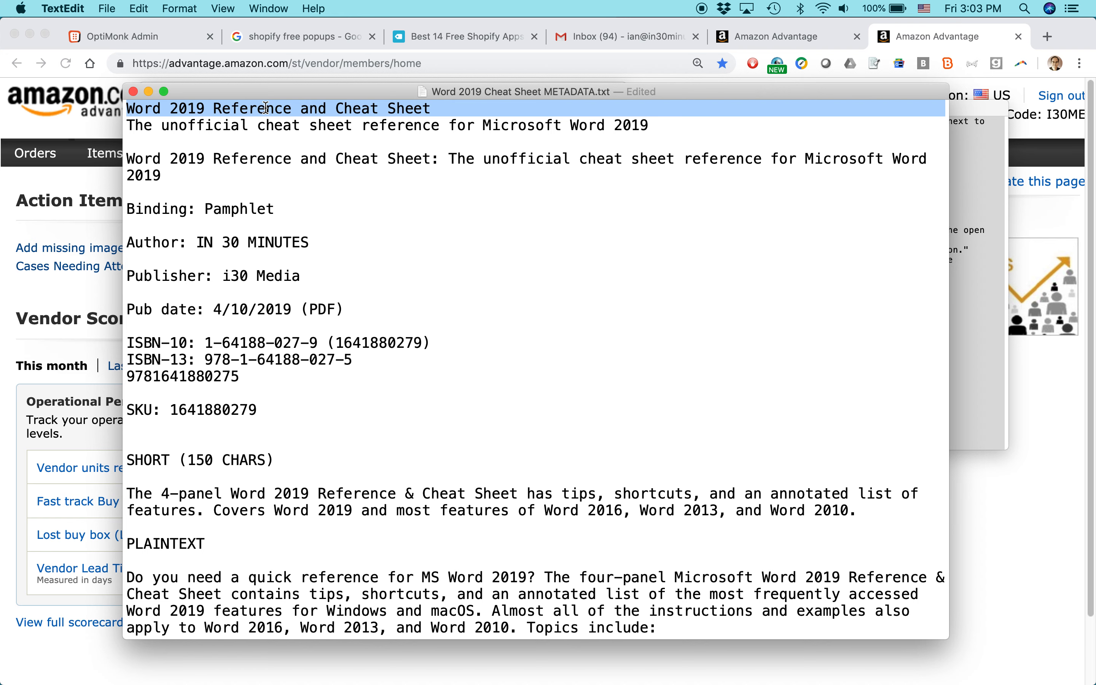
triple_click(242, 127)
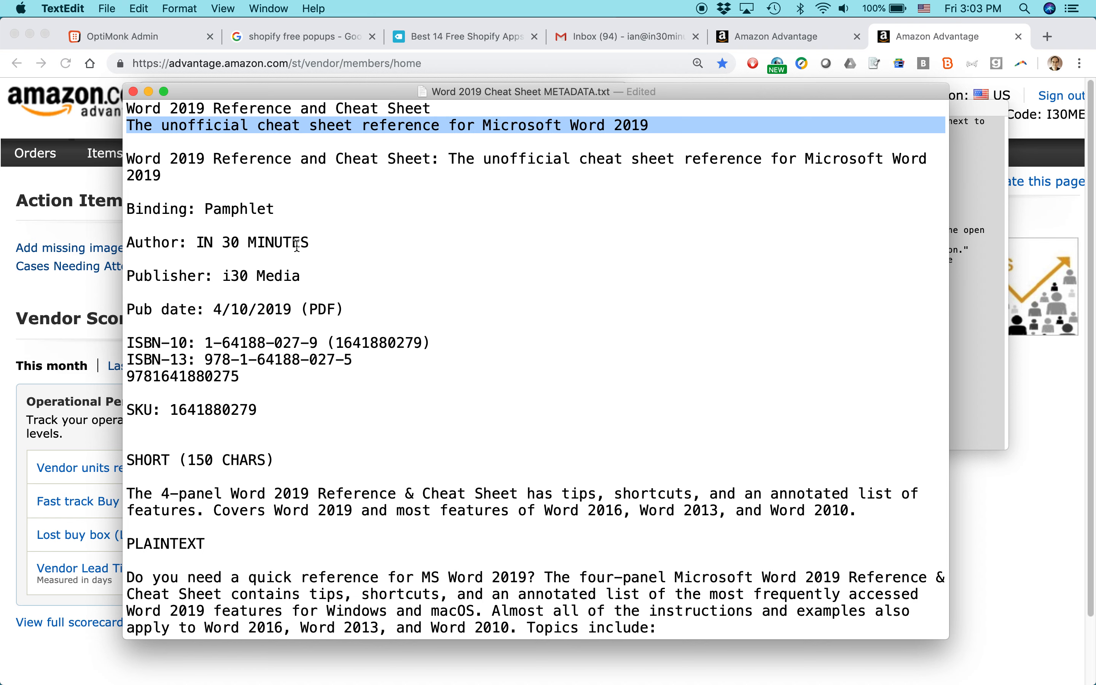
drag(310, 242, 197, 243)
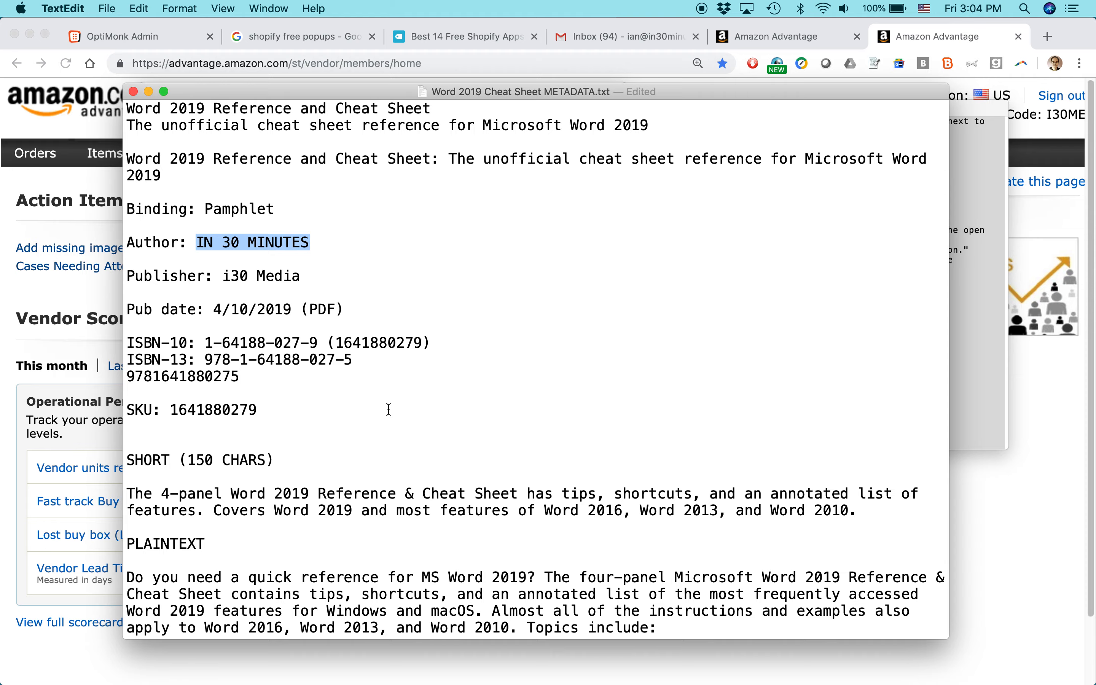
scroll(389, 409, down, 3)
scroll(389, 409, down, 5)
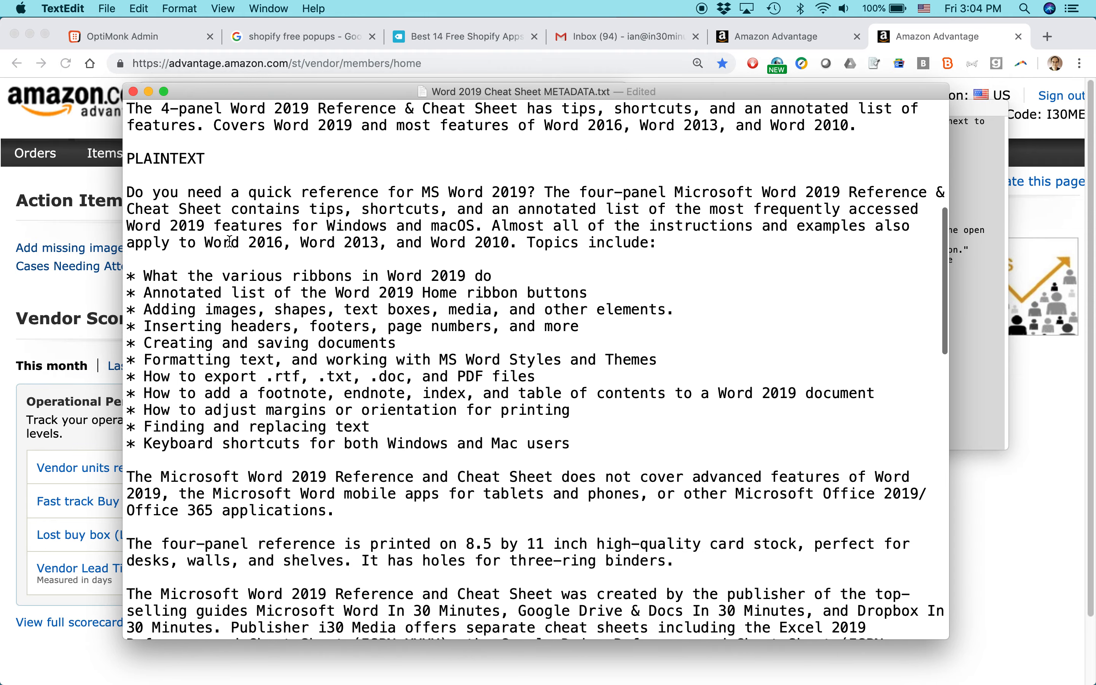
triple_click(172, 160)
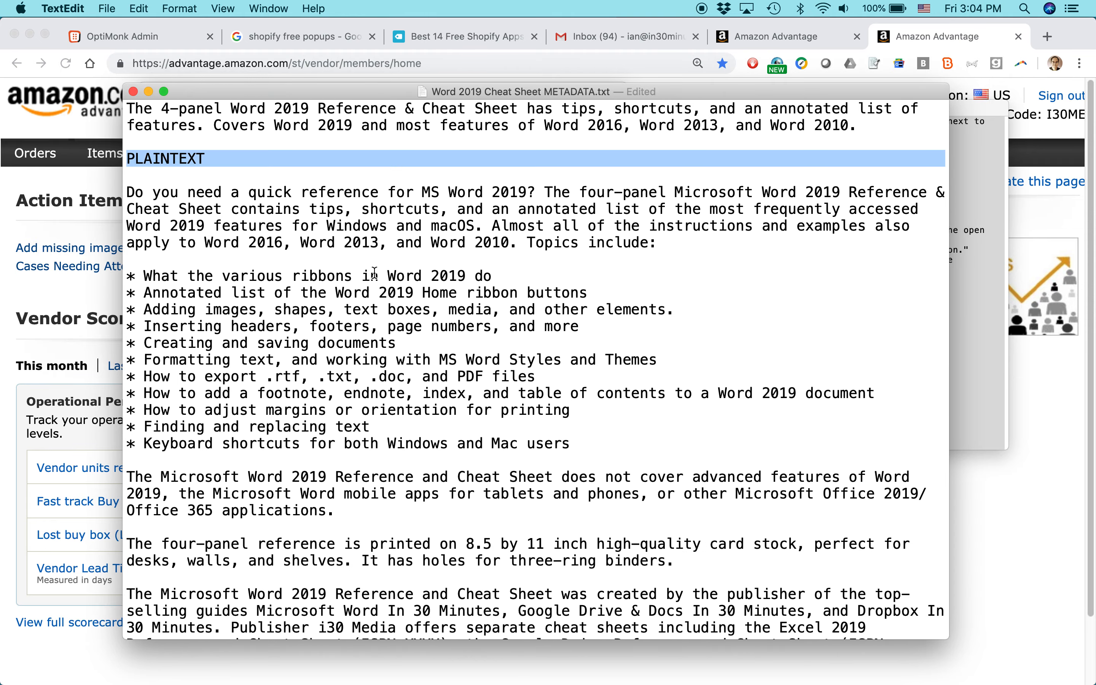
scroll(374, 272, down, 6)
scroll(374, 272, down, 6)
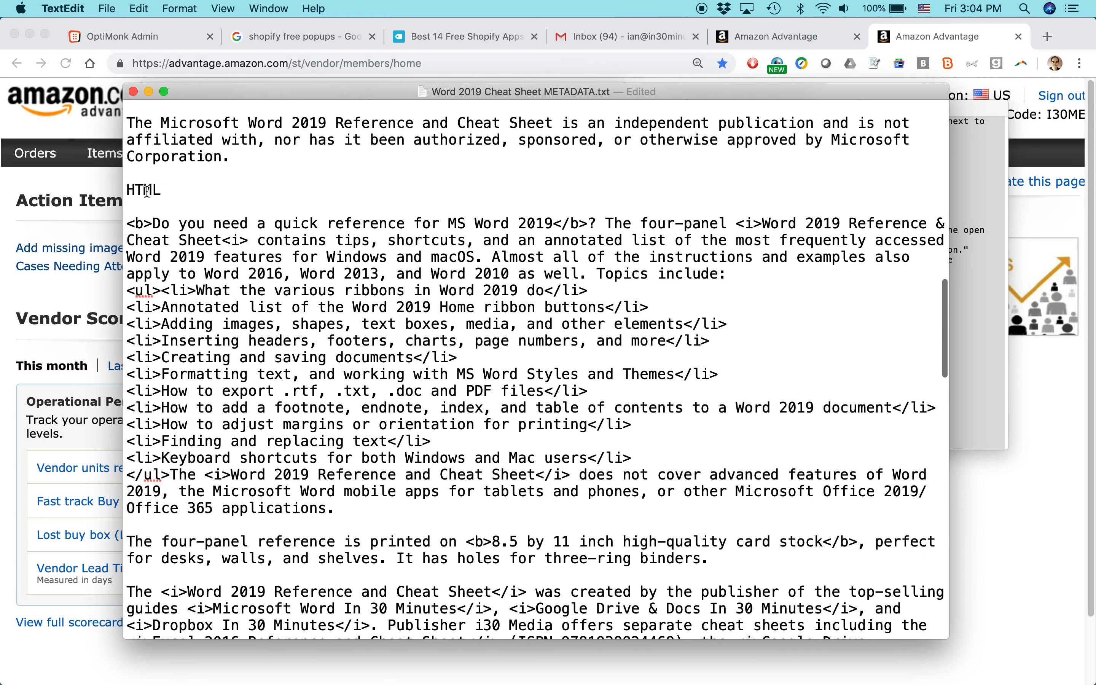
double_click(145, 190)
triple_click(145, 191)
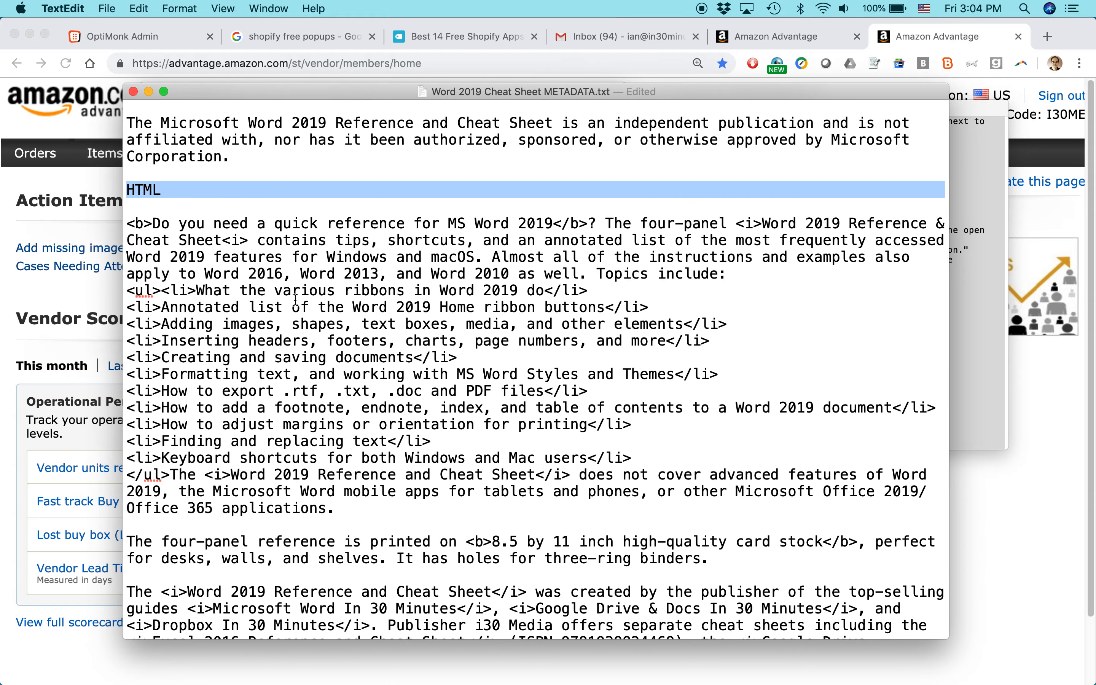
scroll(405, 349, up, 19)
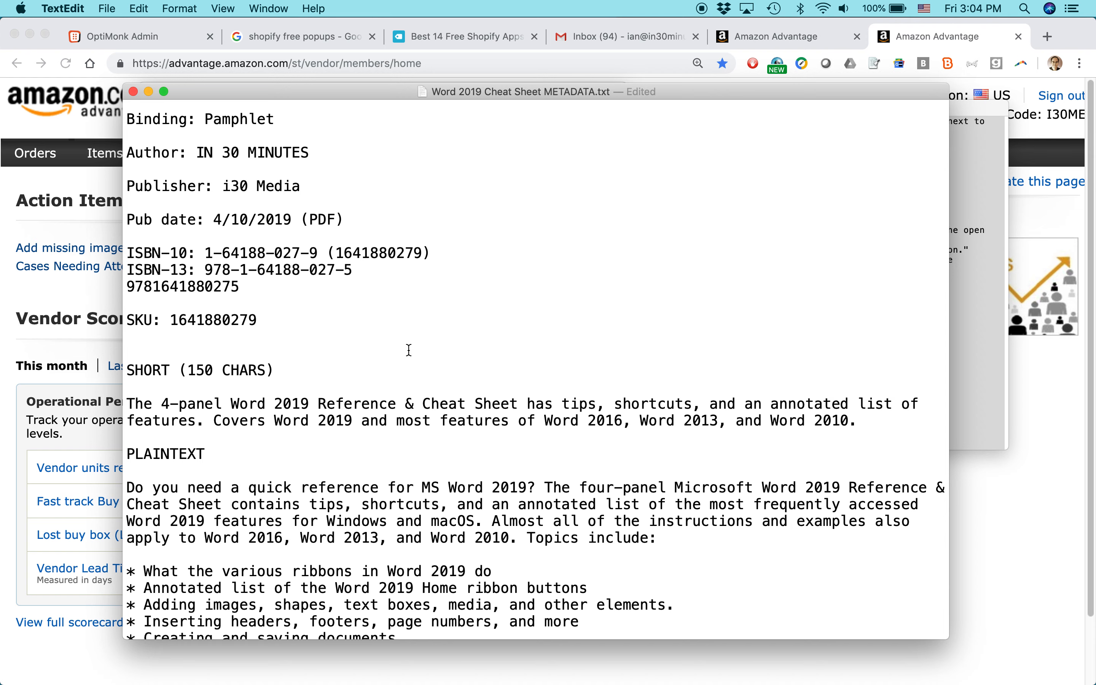
Switch back to Chrome and start adding an item in Amazon Advantage with the product type Book, ready for its ISBN
click(995, 579)
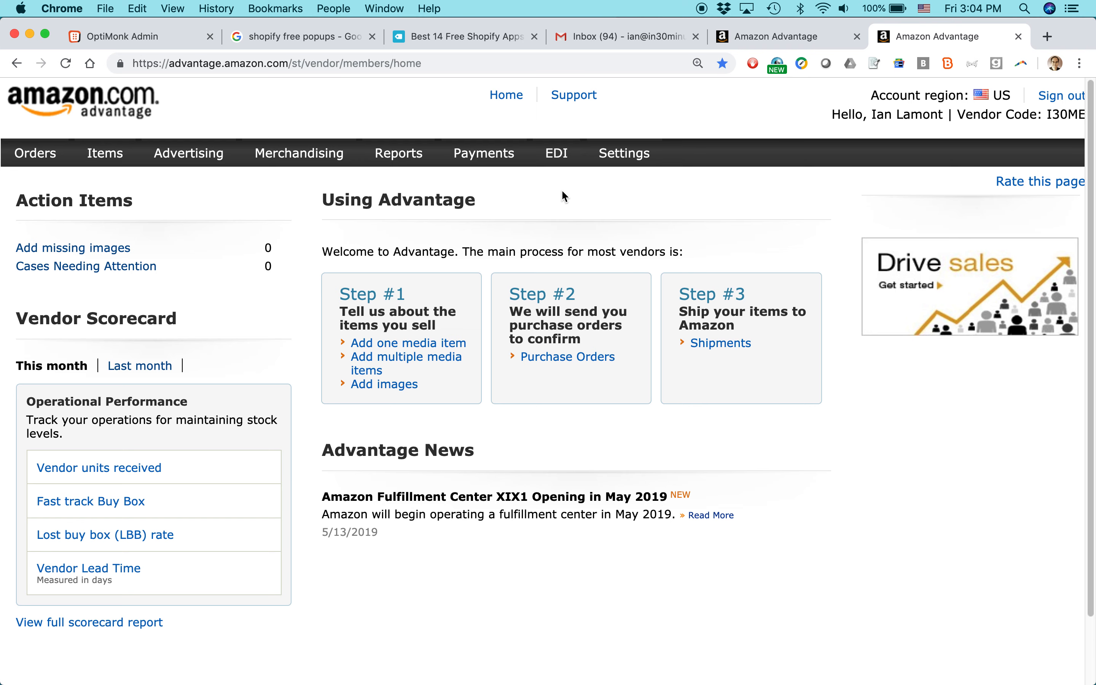
mouse_move(114, 159)
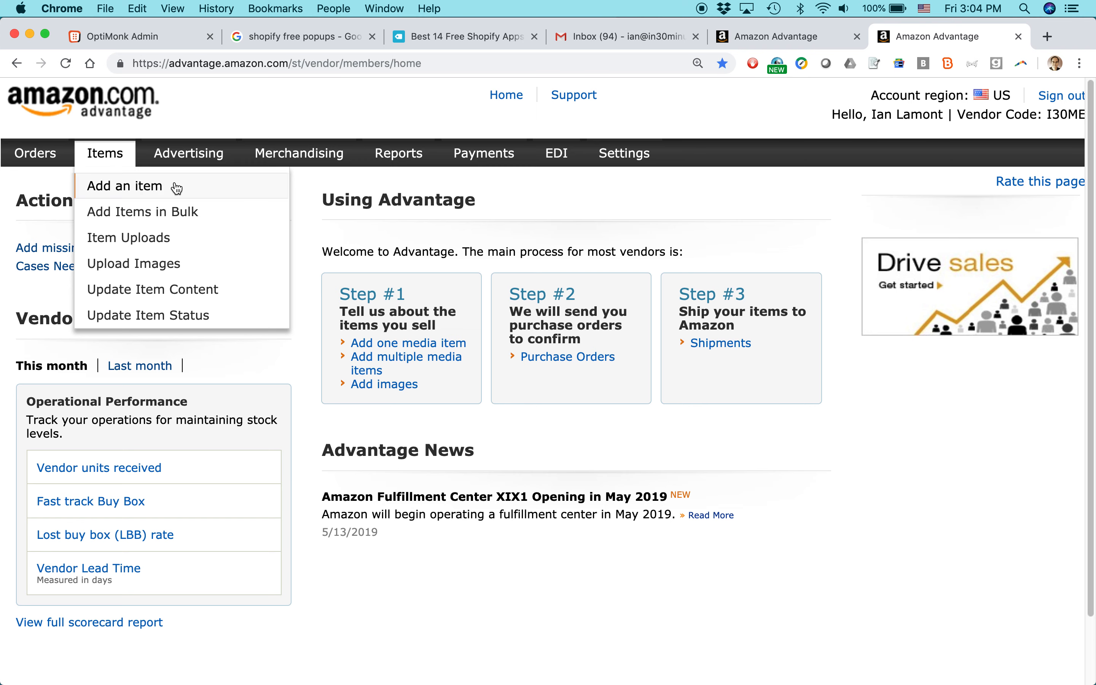
click(221, 185)
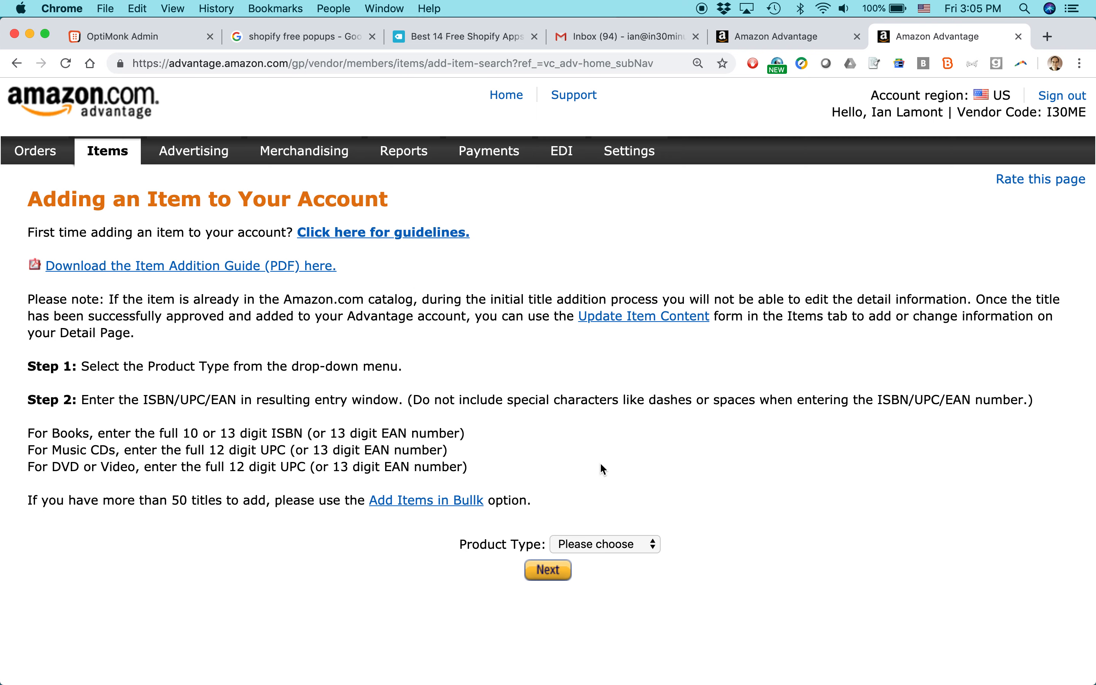
click(654, 547)
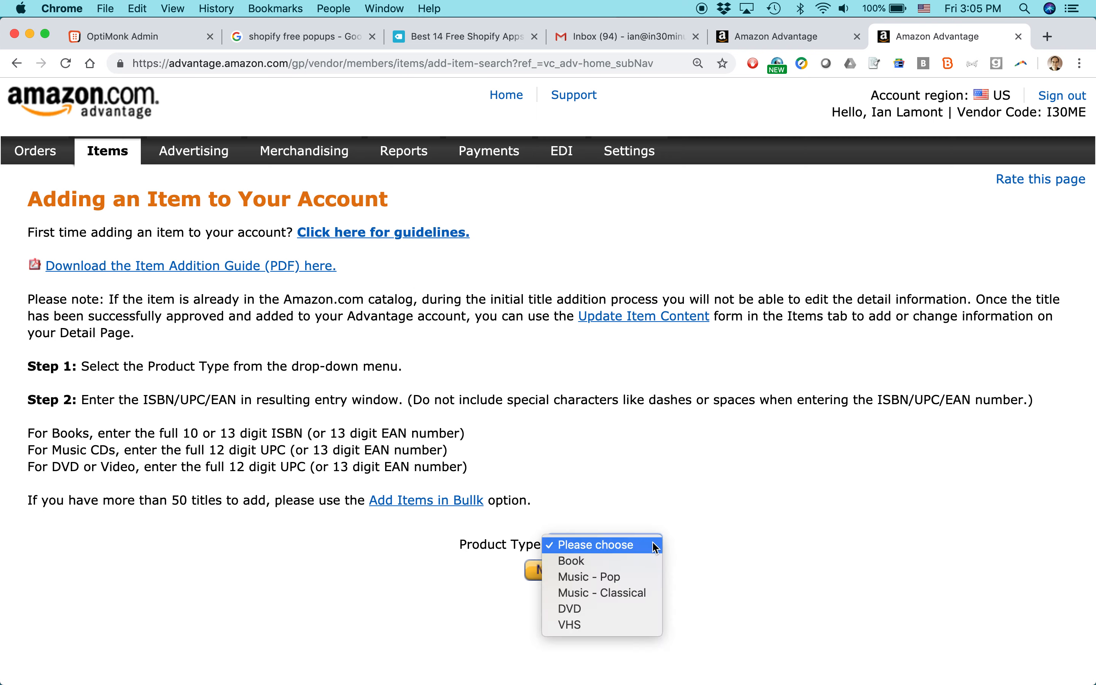
click(646, 561)
click(588, 569)
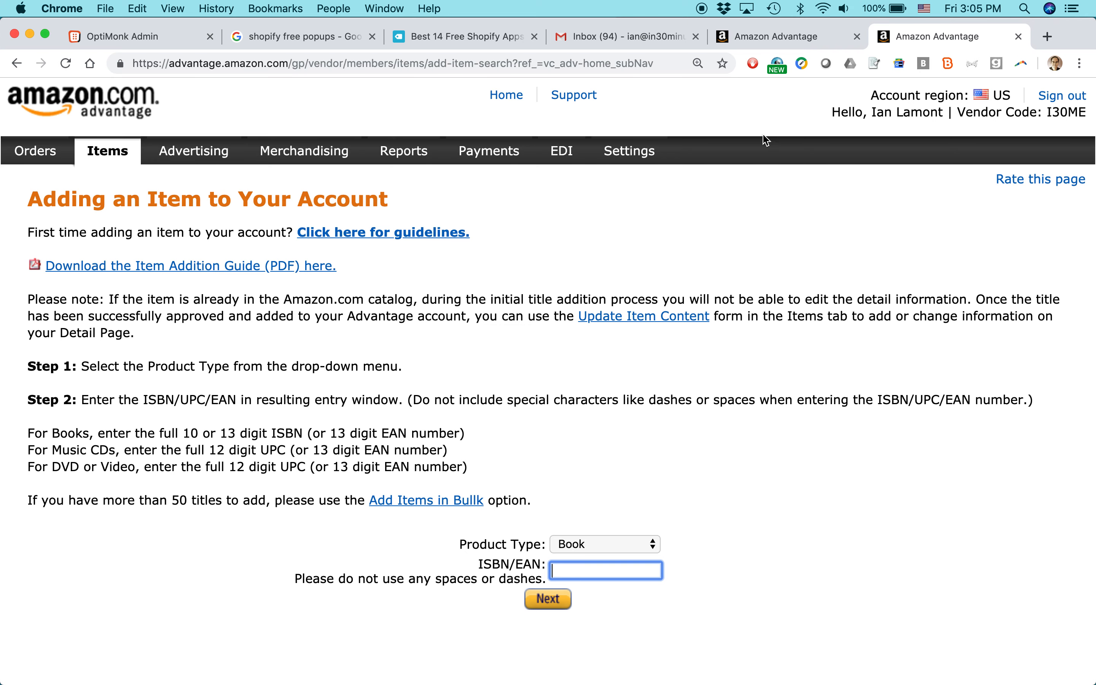
Open the other Amazon Advantage page with the Required Fields form and compare its External ID with the ISBN-13 in the metadata file
click(765, 37)
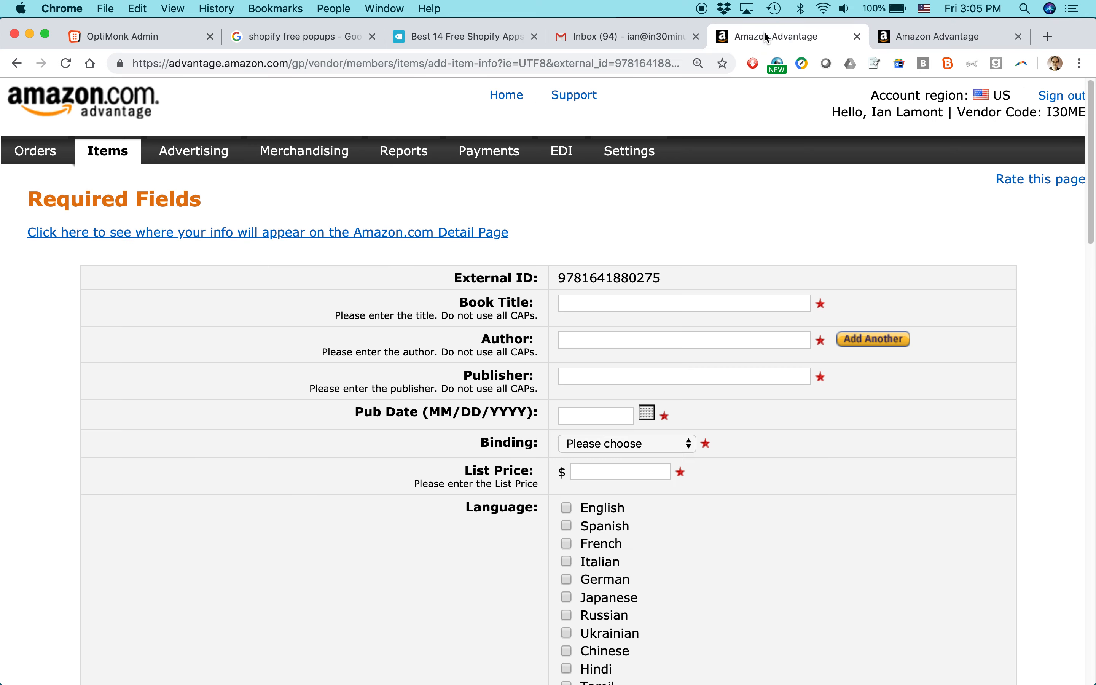
double_click(605, 276)
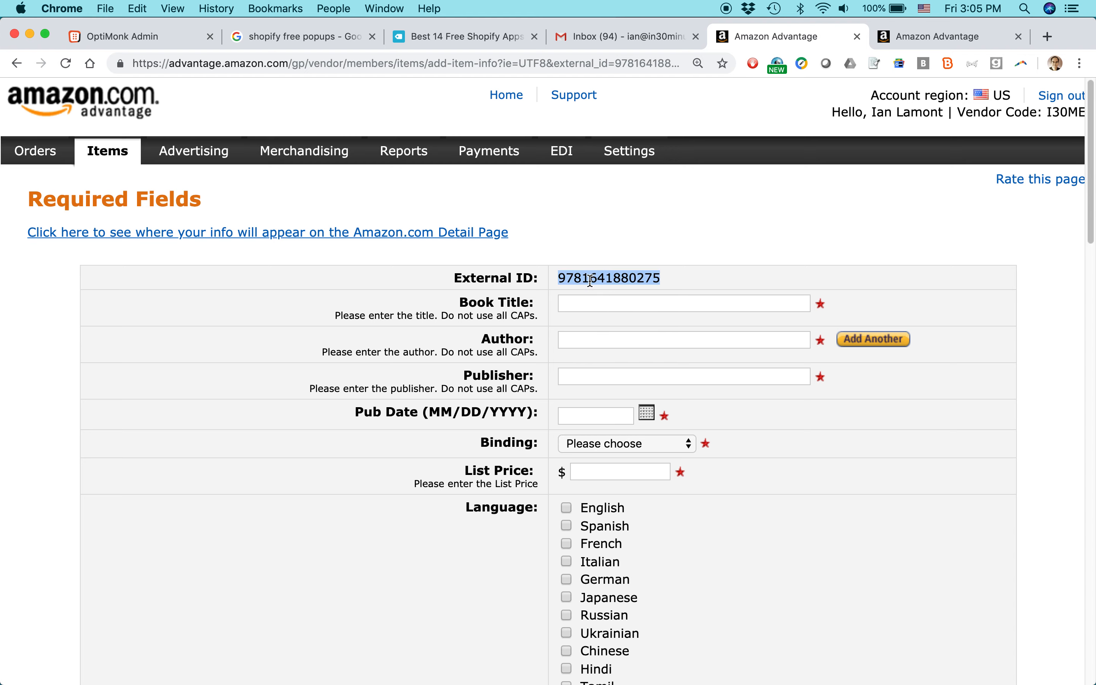
key(super+Tab)
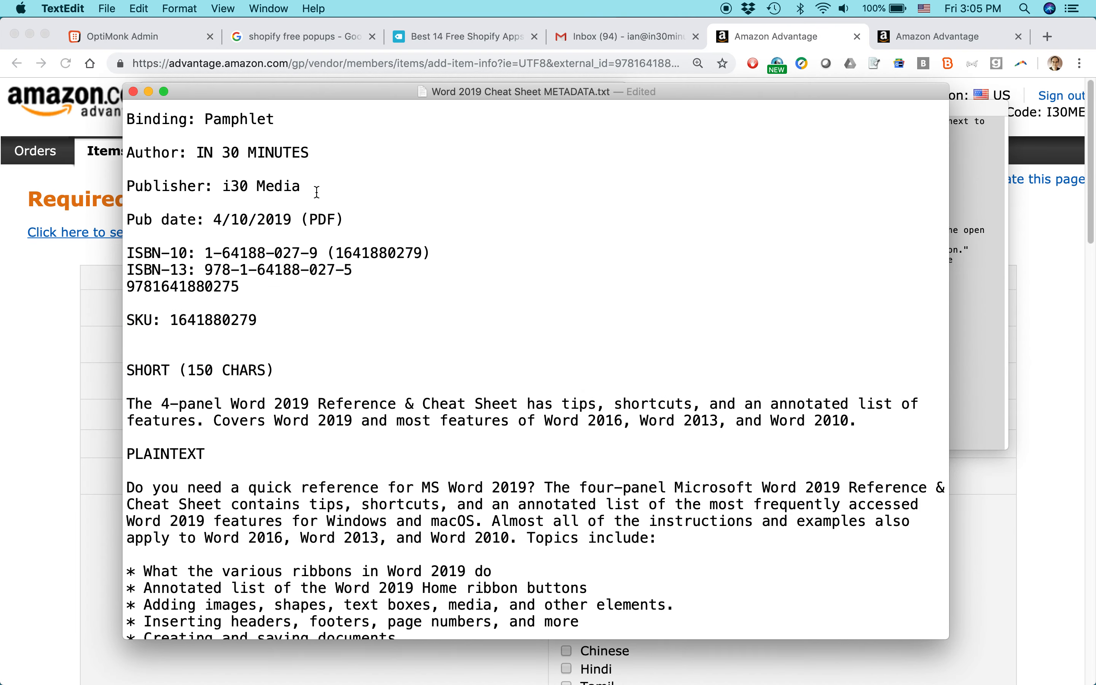
double_click(200, 288)
key(super+Tab)
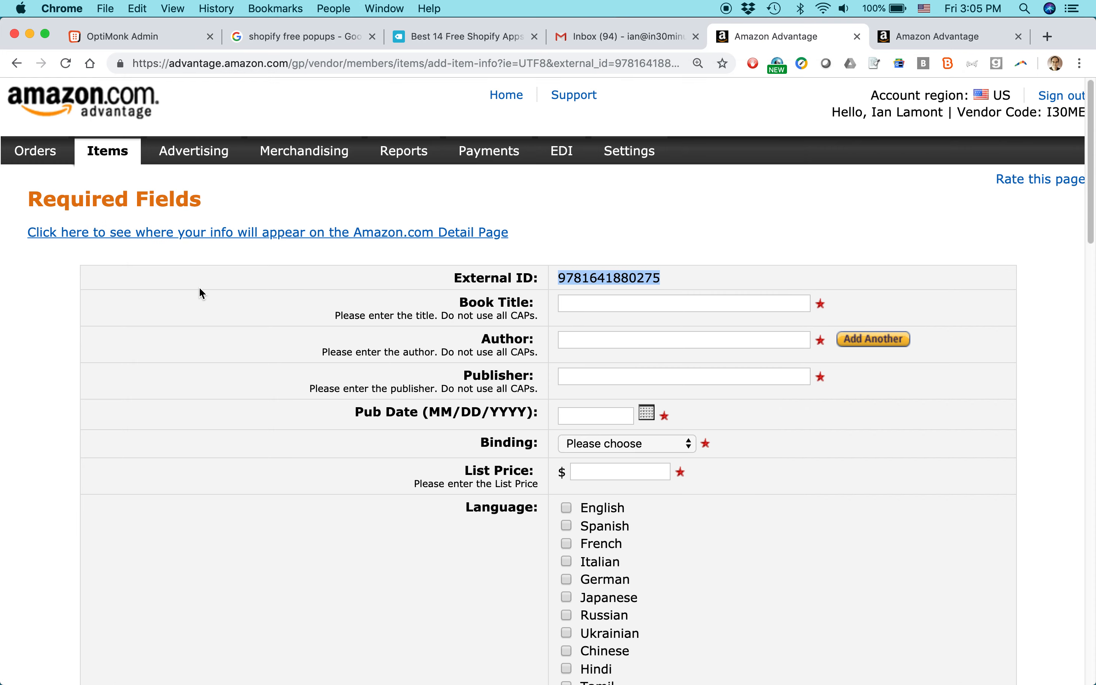
Copy the full title "Word 2019 Reference and Cheat Sheet: The unofficial cheat sheet reference for Microsoft Word 2019" from the metadata file into the Book Title field
click(567, 302)
key(super+Tab)
scroll(226, 220, up, 5)
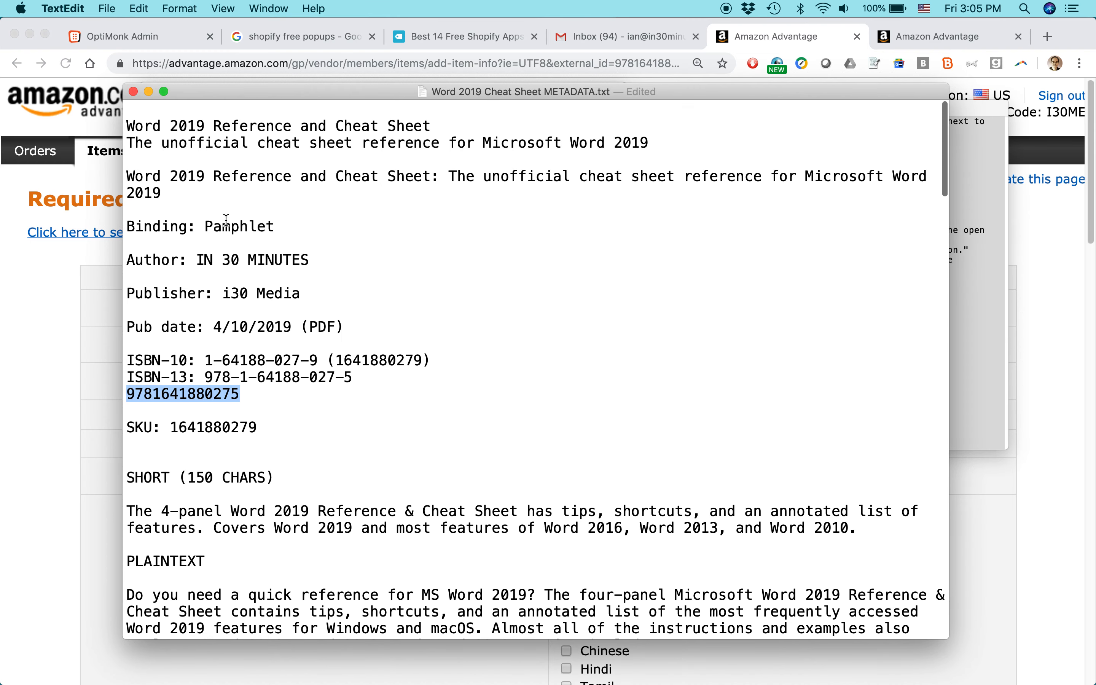
double_click(171, 110)
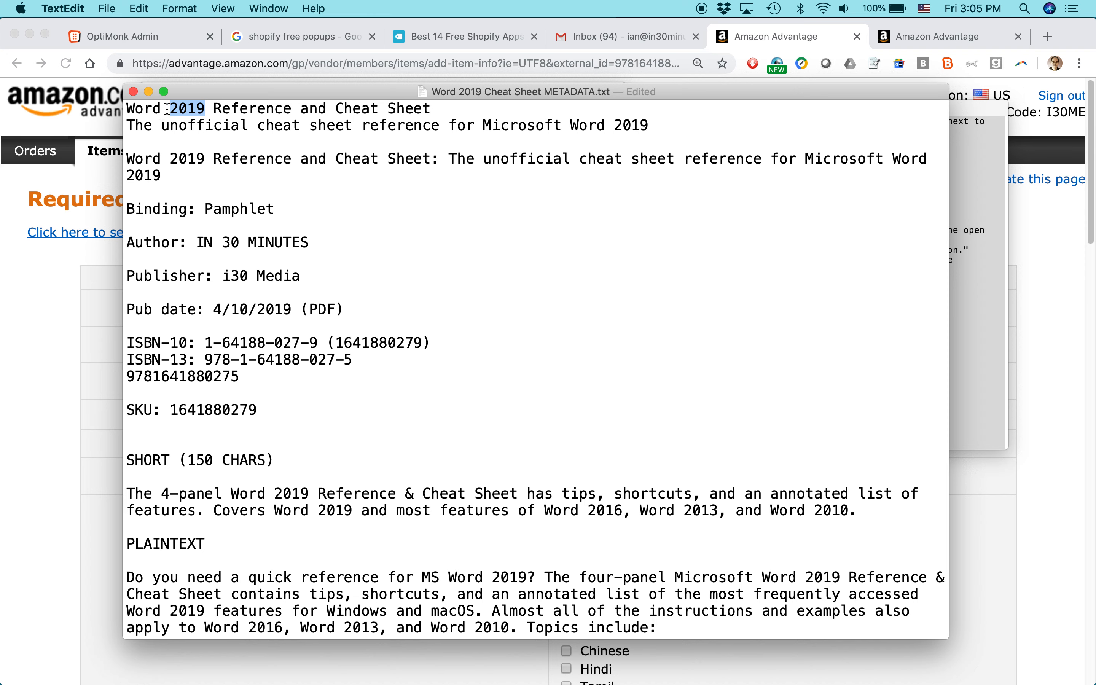
click(168, 174)
key(alt+shift+Up)
key(alt+shift+Up)
key(alt+shift+Down)
key(super+c)
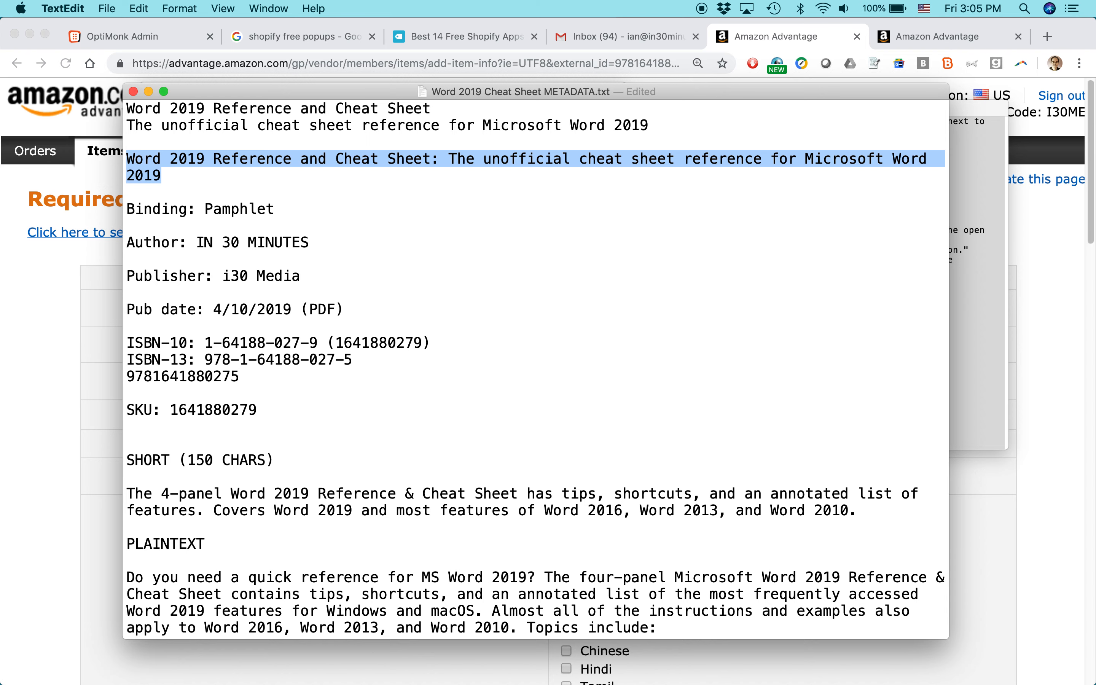
key(super+Tab)
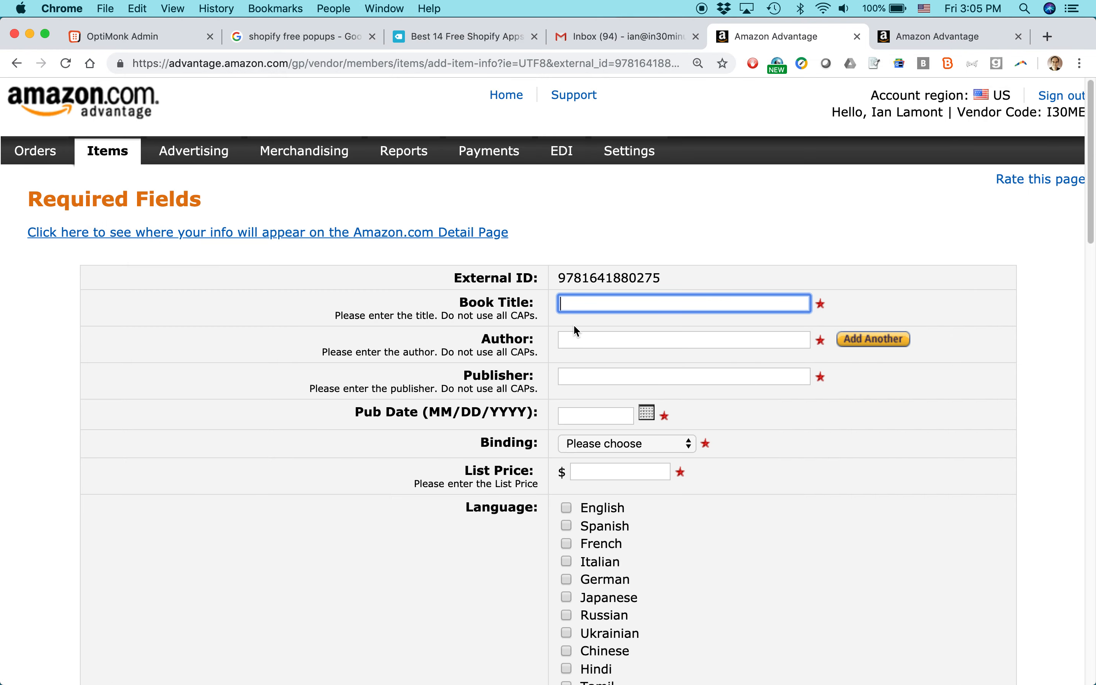
key(super+v)
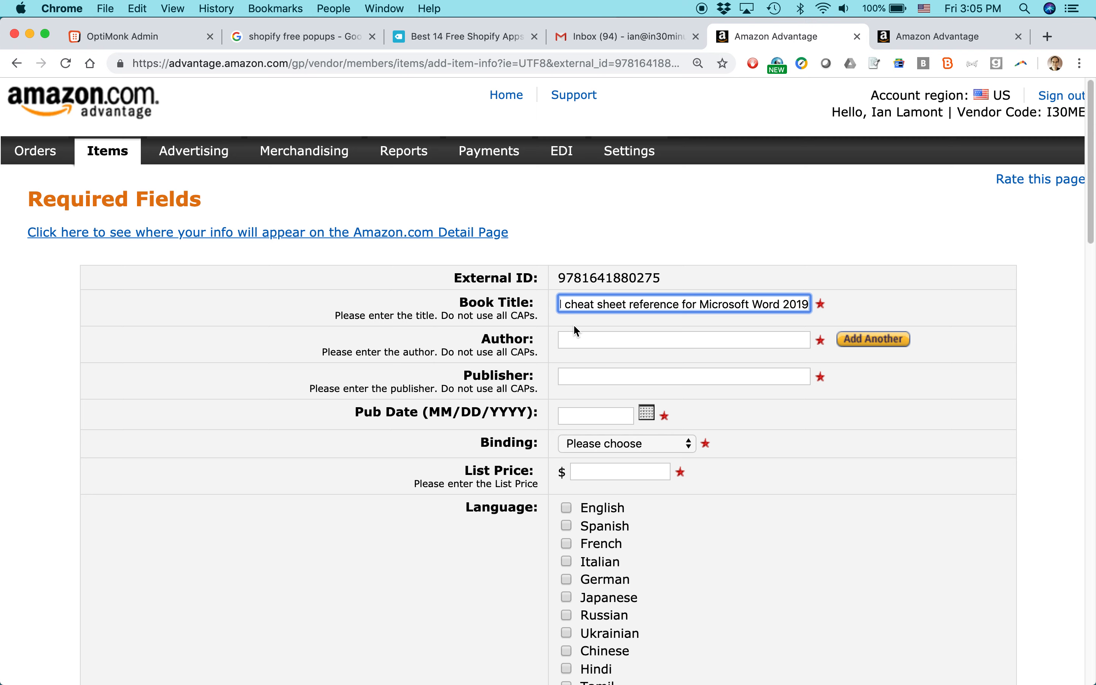
Examine the main title part of the Book Title entry, up to the colon
click(597, 304)
key(Up)
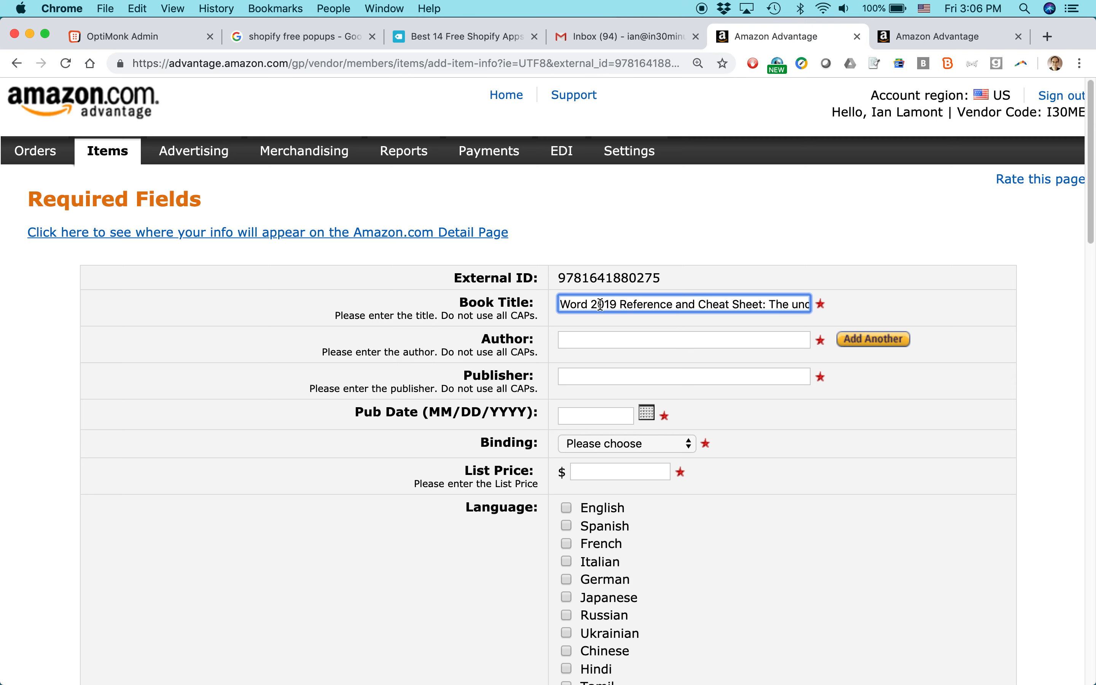
click(633, 309)
key(alt+Left)
key(alt+Left)
key(alt+Left)
key(alt+shift+Right)
key(alt+shift+Right)
key(alt+shift+Right)
key(alt+shift+Right)
key(alt+shift+Right)
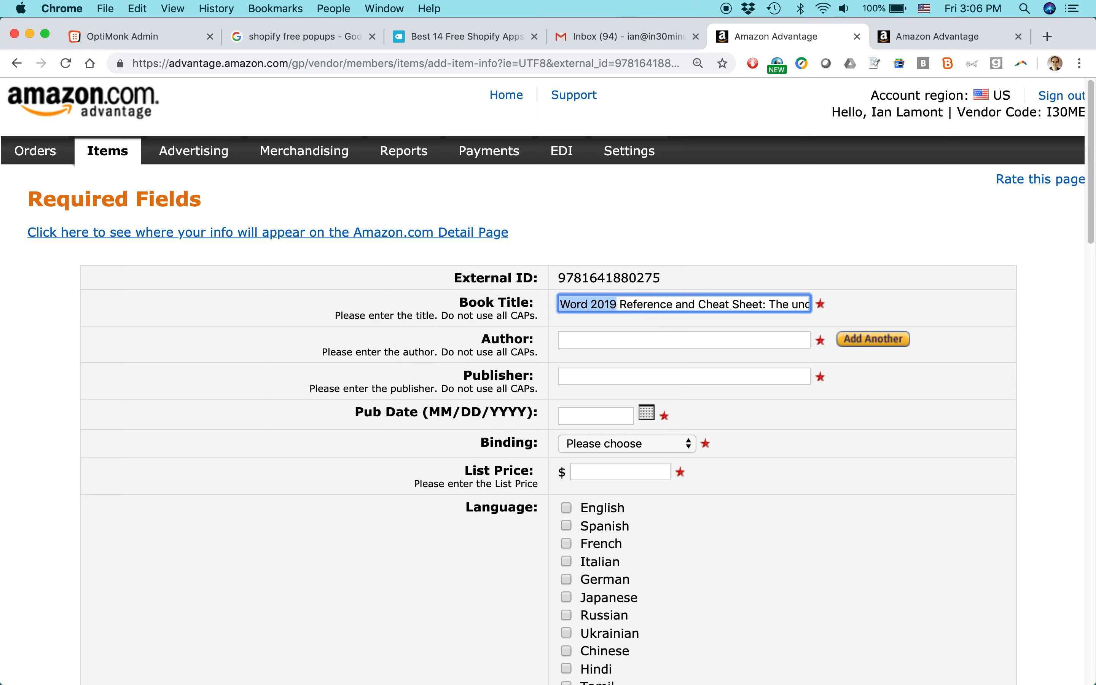
key(alt+shift+Right)
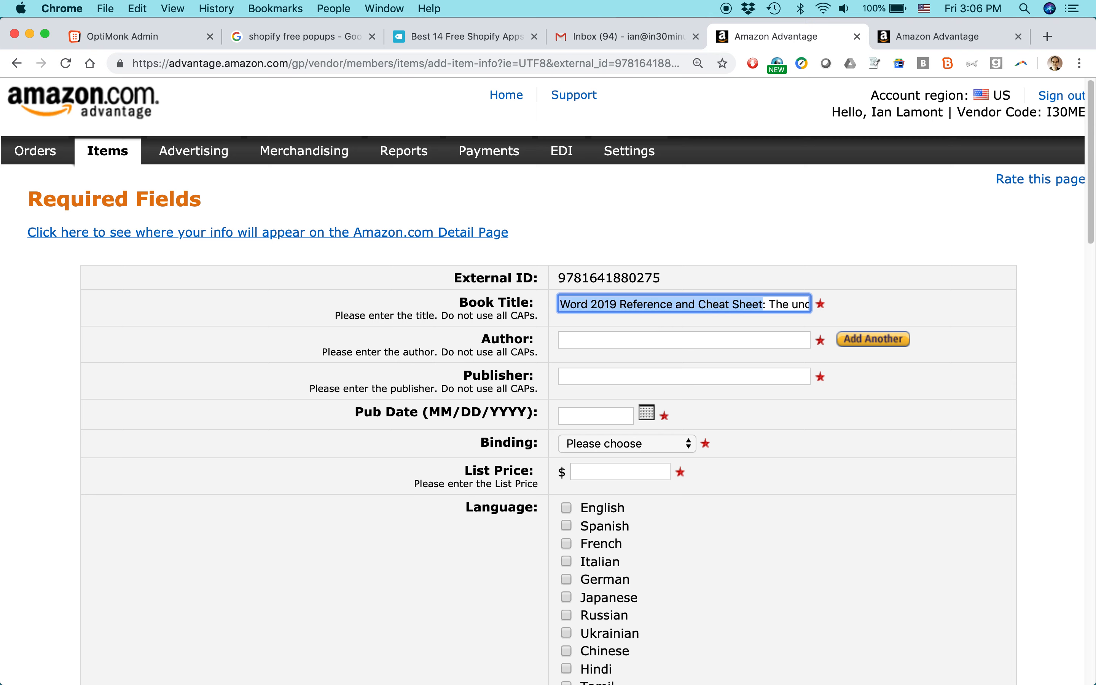
Examine the subtitle part of the Book Title entry, from after the colon, including the word Microsoft
key(Right)
key(Right)
key(Right)
key(alt+shift+Right)
key(alt+shift+Right)
key(alt+shift+Right)
key(alt+shift+Right)
key(alt+shift+Right)
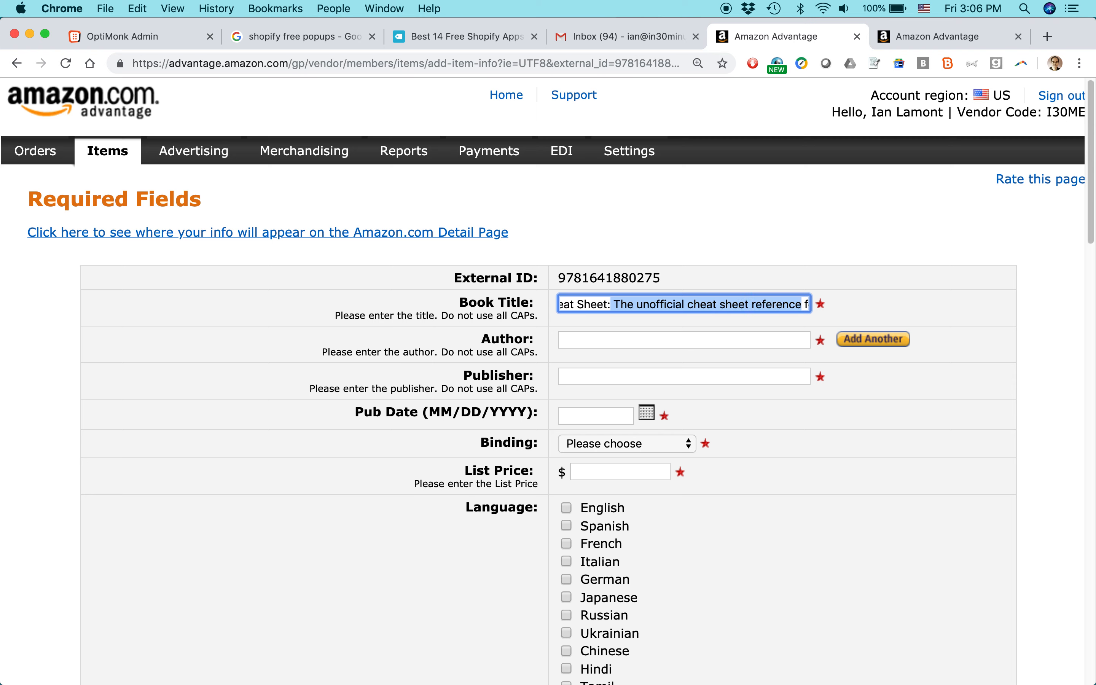
key(alt+shift+Right)
key(alt+shift+Right)
key(alt+shift+Right)
key(alt+shift+Right)
key(alt+shift+Left)
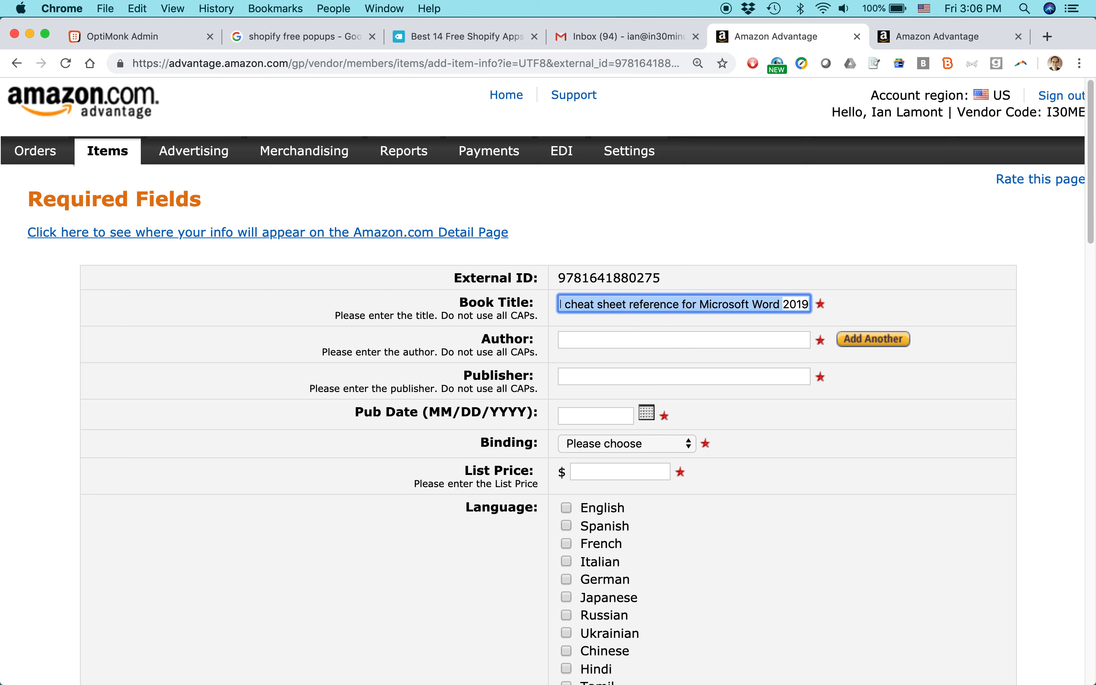
key(Left)
key(alt+Right)
key(alt+Right)
key(alt+Right)
key(alt+Right)
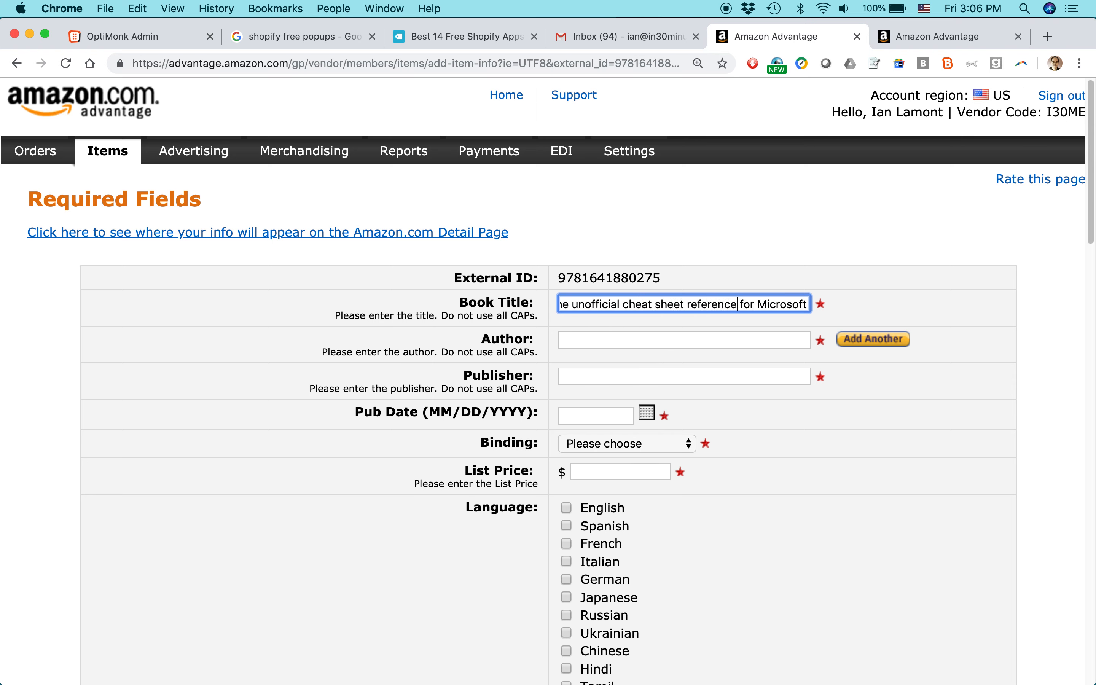
key(alt+shift+Right)
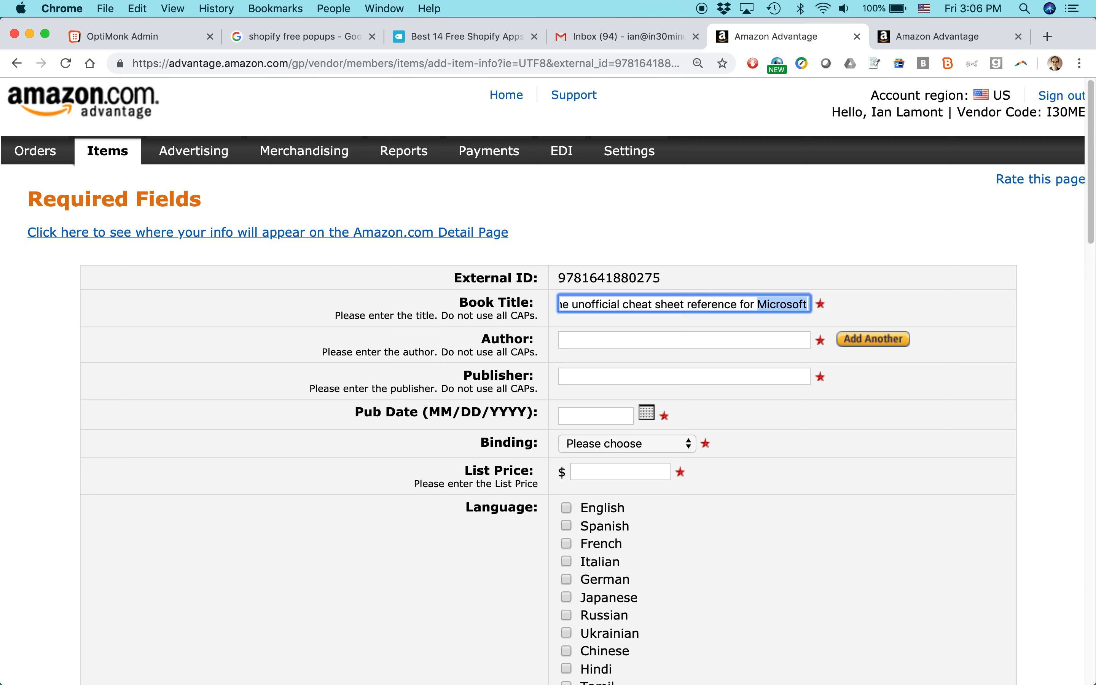
Copy the author "IN 30 MINUTES" from the metadata file into the Author field
click(584, 338)
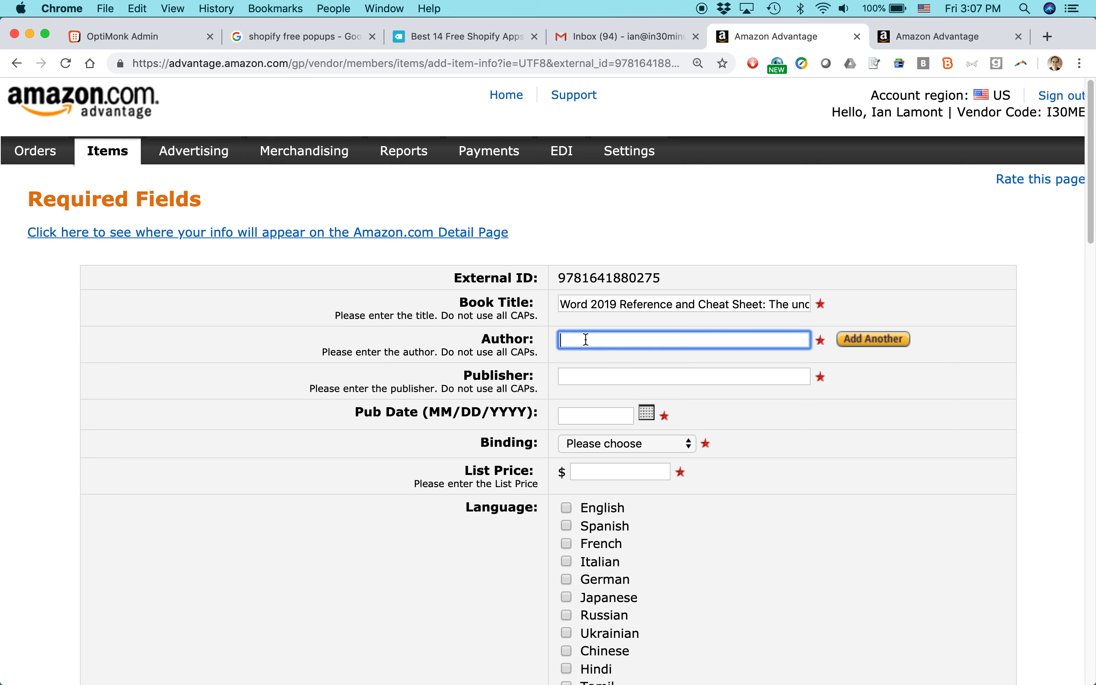
key(super+Tab)
key(Down)
key(Down)
key(Down)
key(Down)
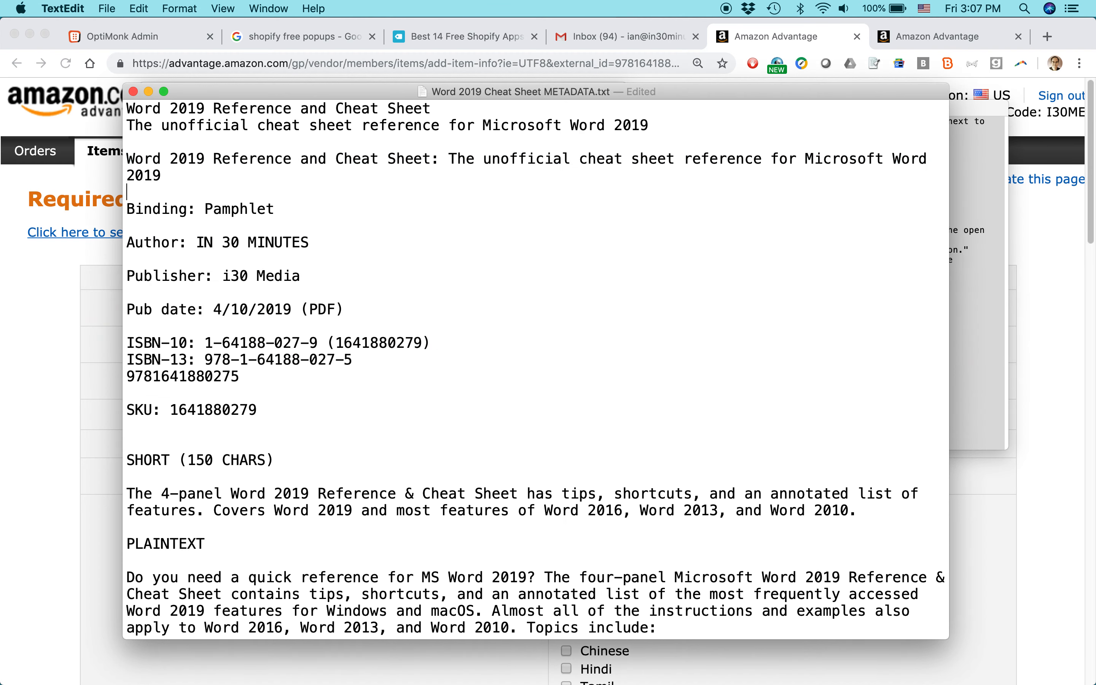
key(super+Right)
key(shift+alt+Left)
key(shift+alt+Left)
key(shift+alt+Left)
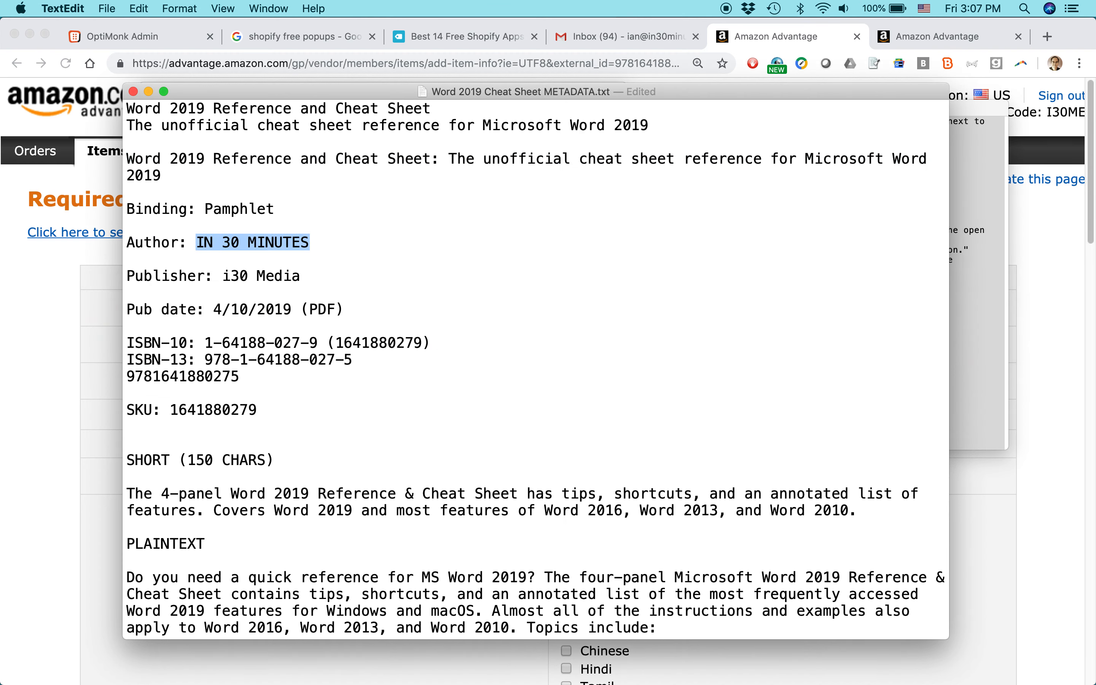
key(super+Tab)
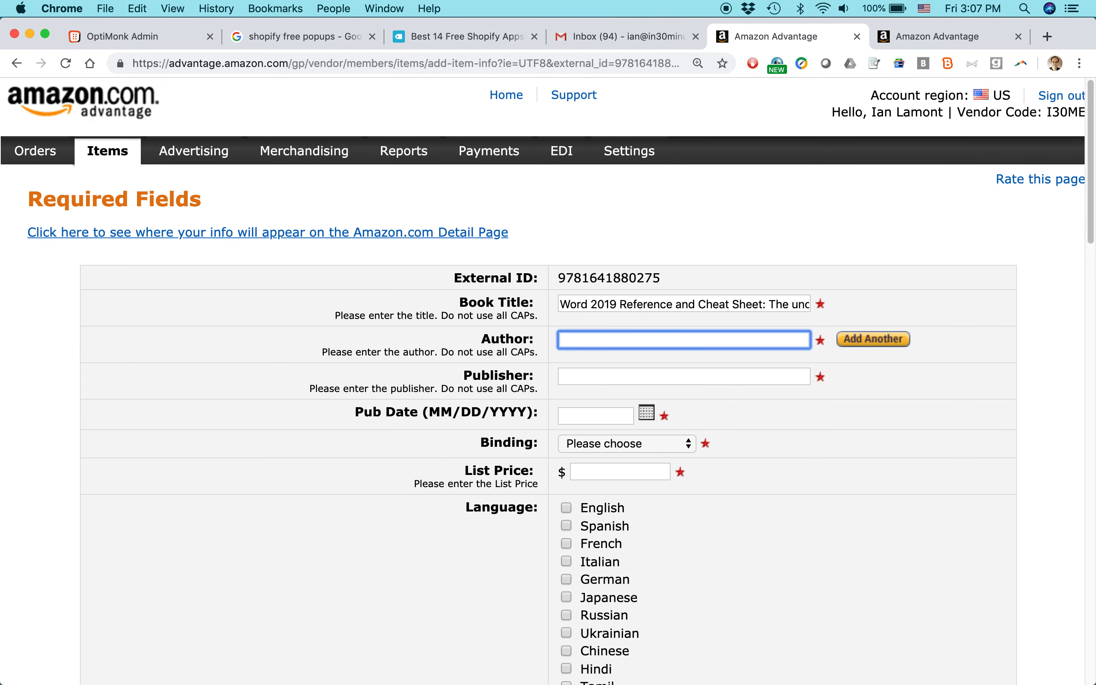
key(super+v)
Copy the publisher name "i30 Media" from the metadata file into the Publisher field
key(Tab)
key(super+Tab)
key(Down)
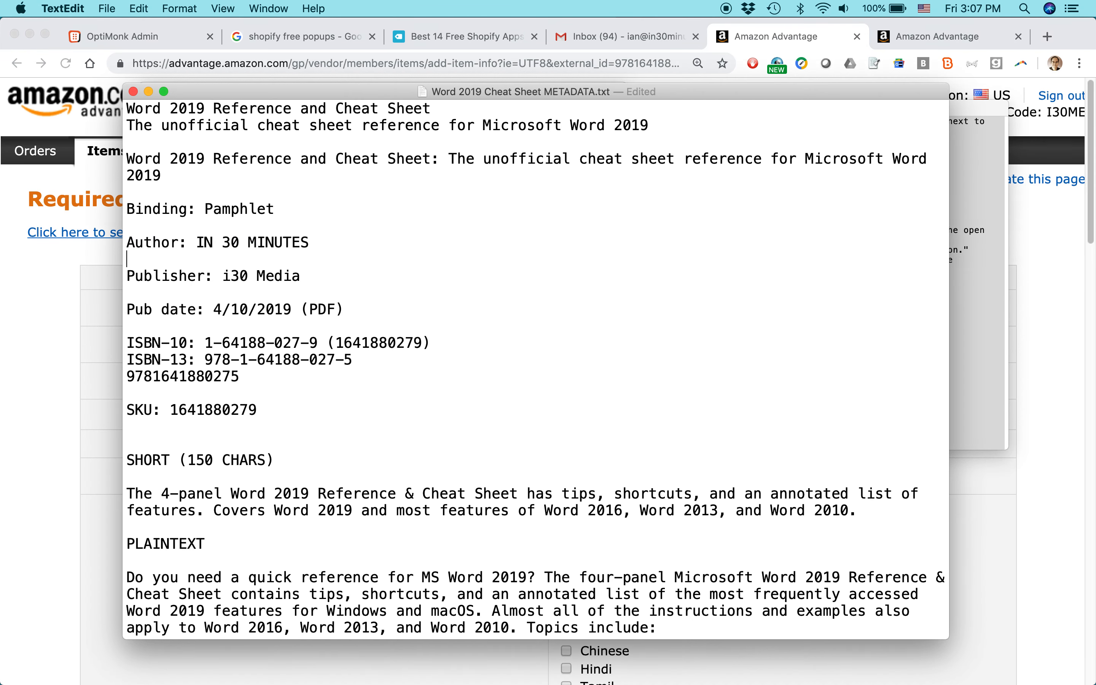
key(Down)
key(shift+alt+Left)
key(shift+alt+Left)
key(super+c)
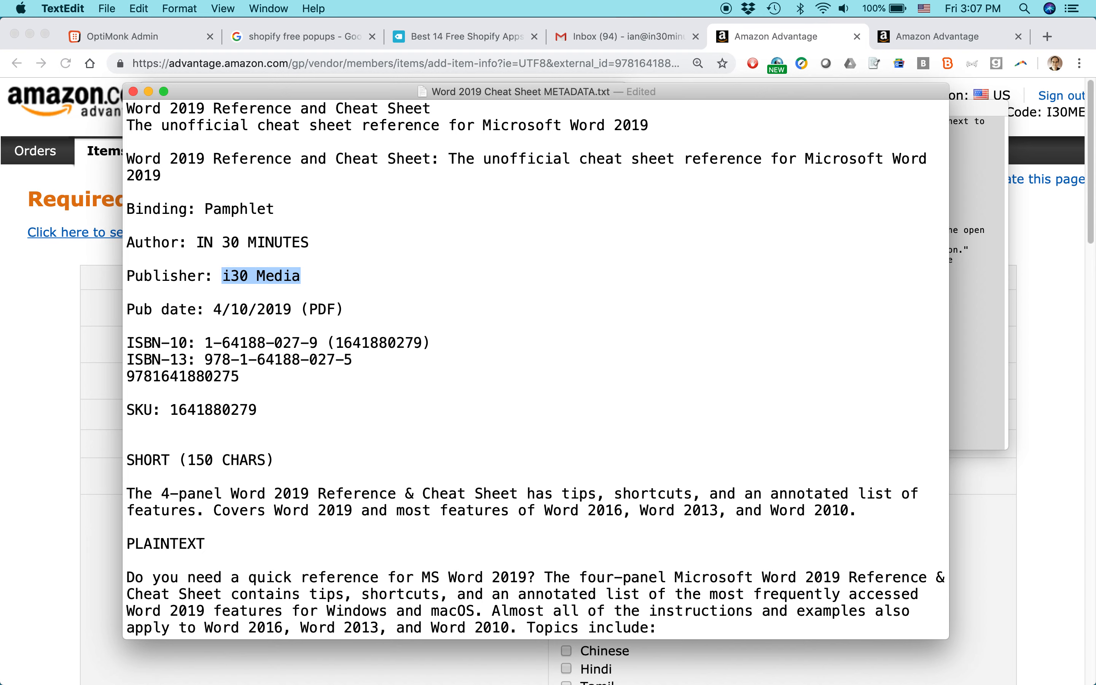
key(super+Tab)
key(super+v)
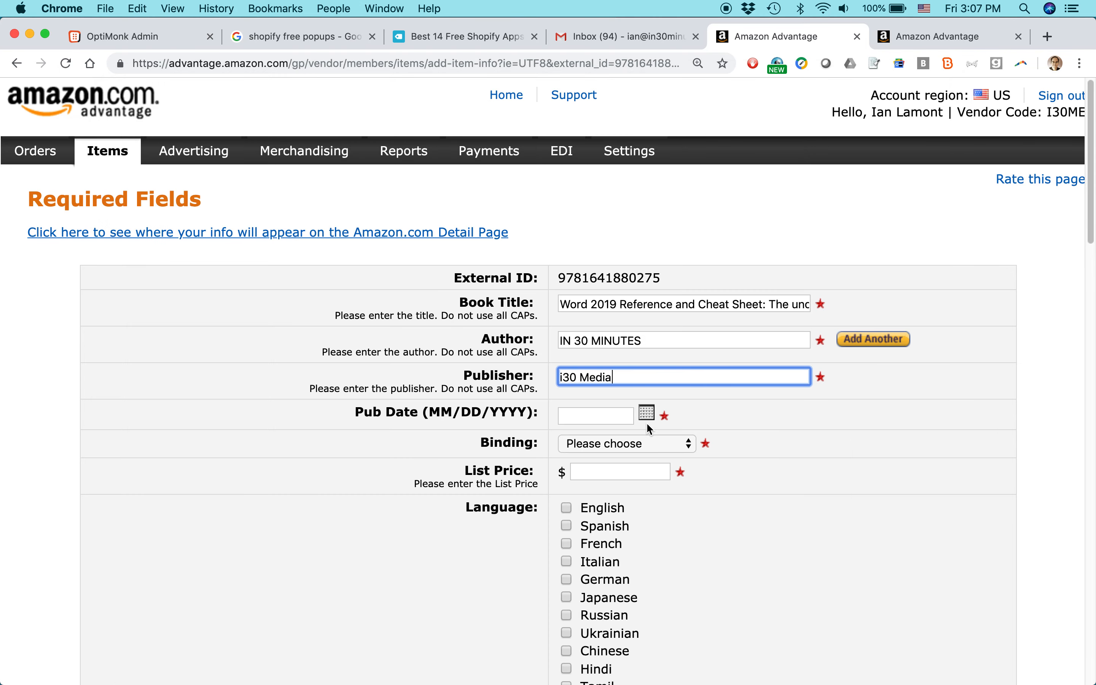
Set the publication date to 5/17/2019 and the binding to Pamphlet
click(647, 413)
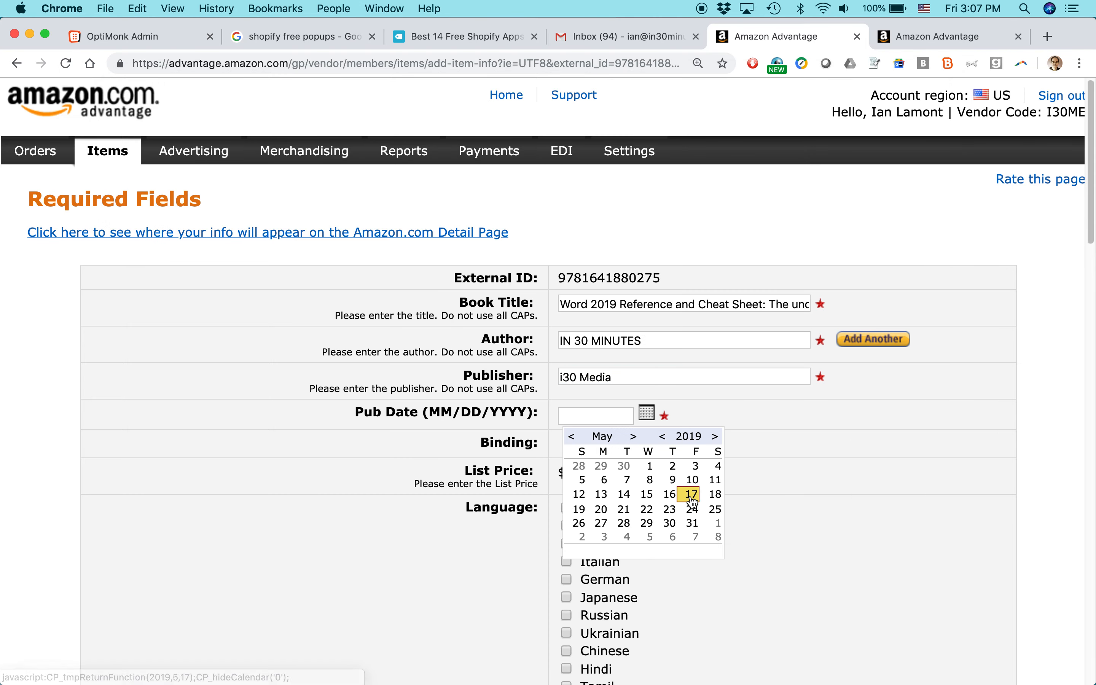
click(691, 494)
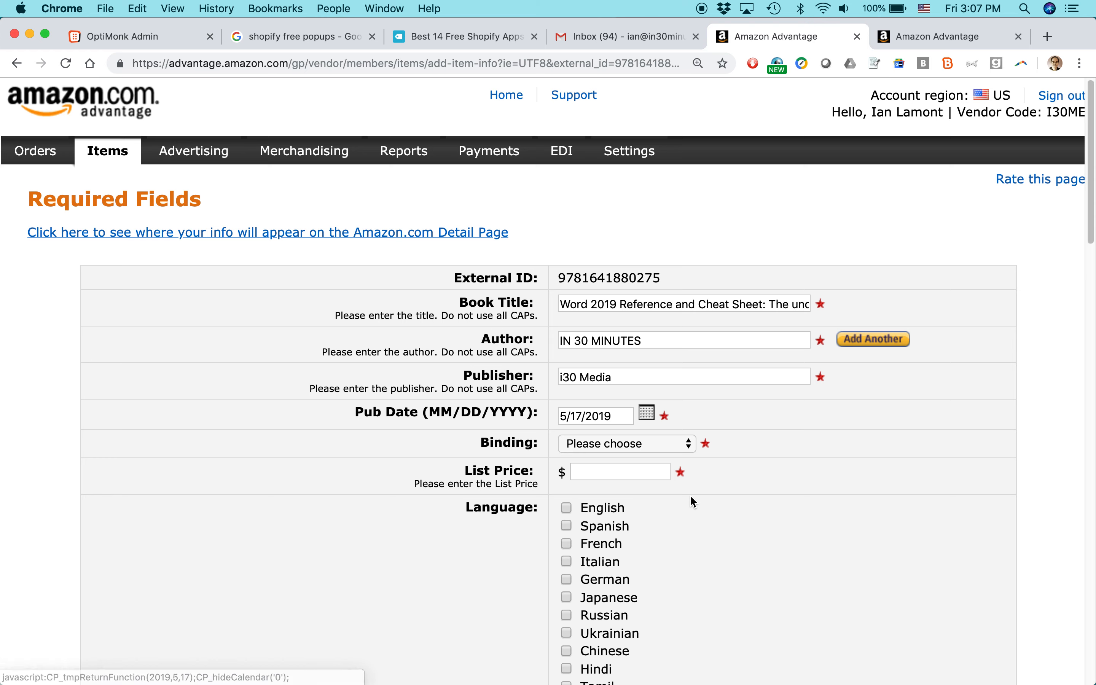
click(689, 444)
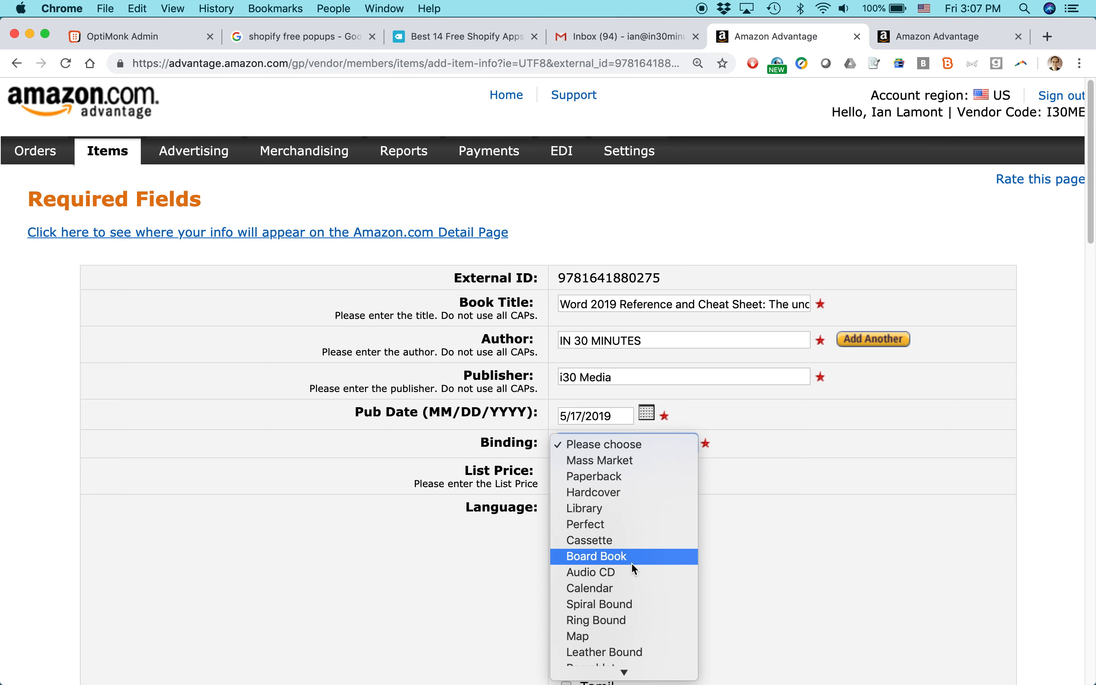
scroll(634, 557, down, 3)
scroll(634, 553, down, 1)
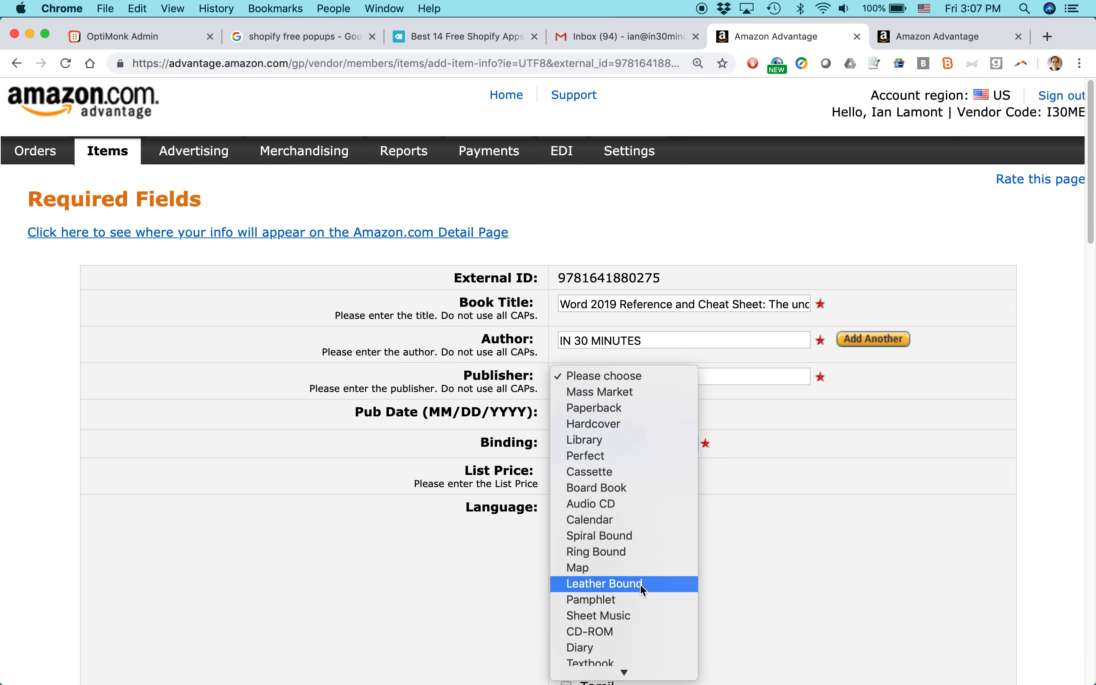
click(646, 601)
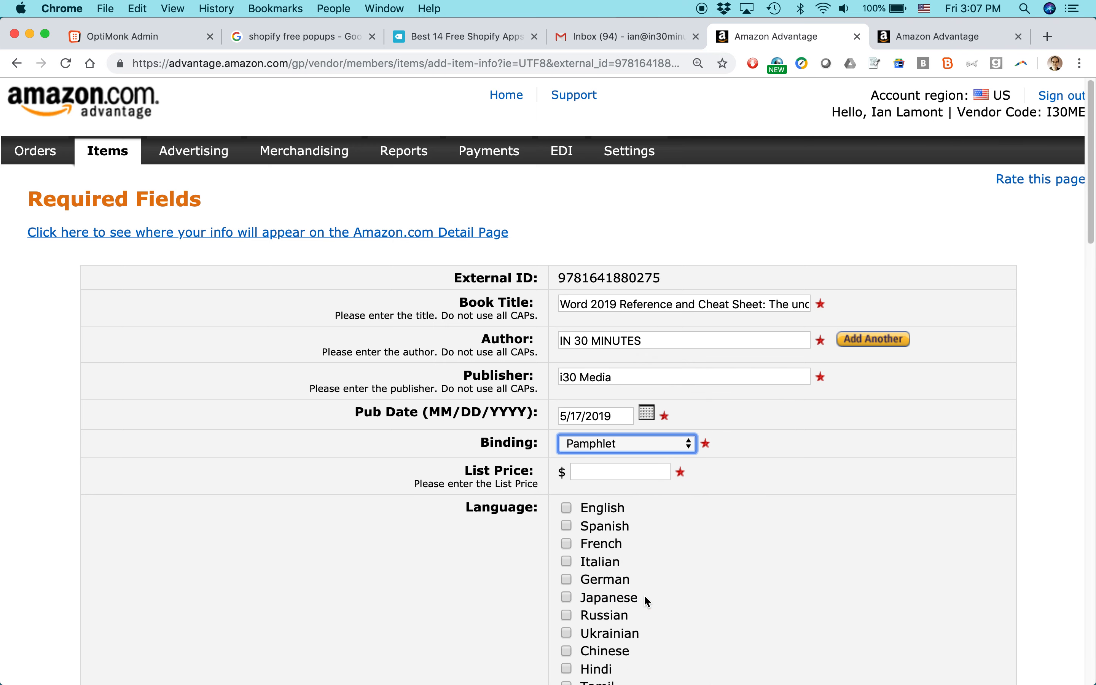
Enter a list price of 6.99 dollars and mark English as the book's language
click(584, 471)
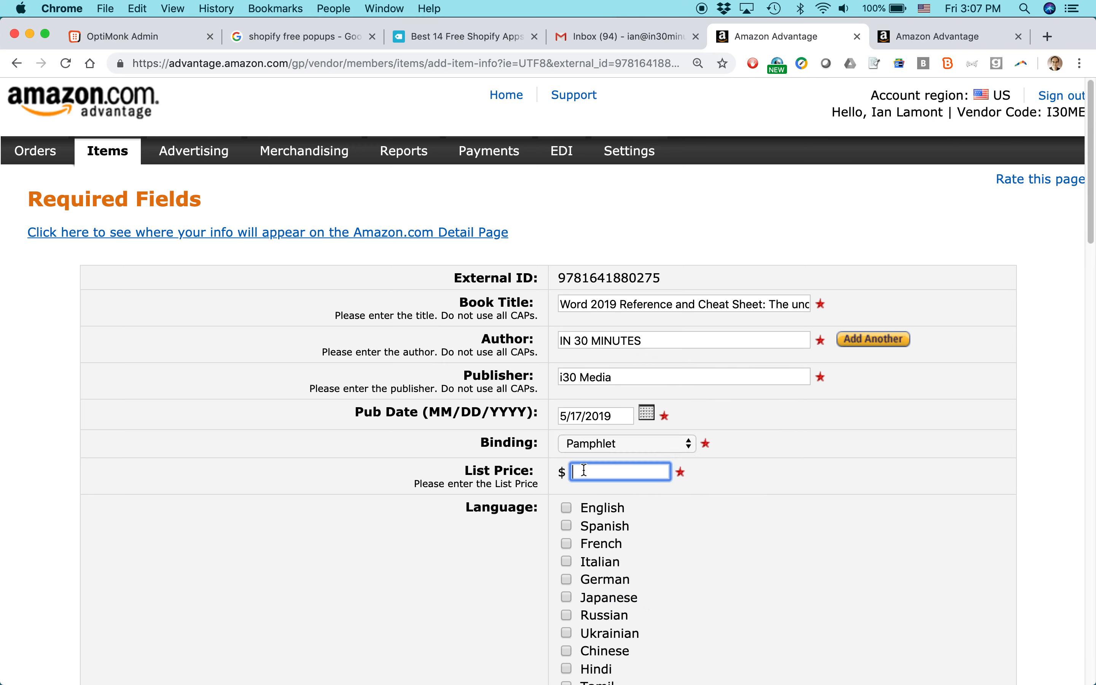
text(6.99)
click(723, 478)
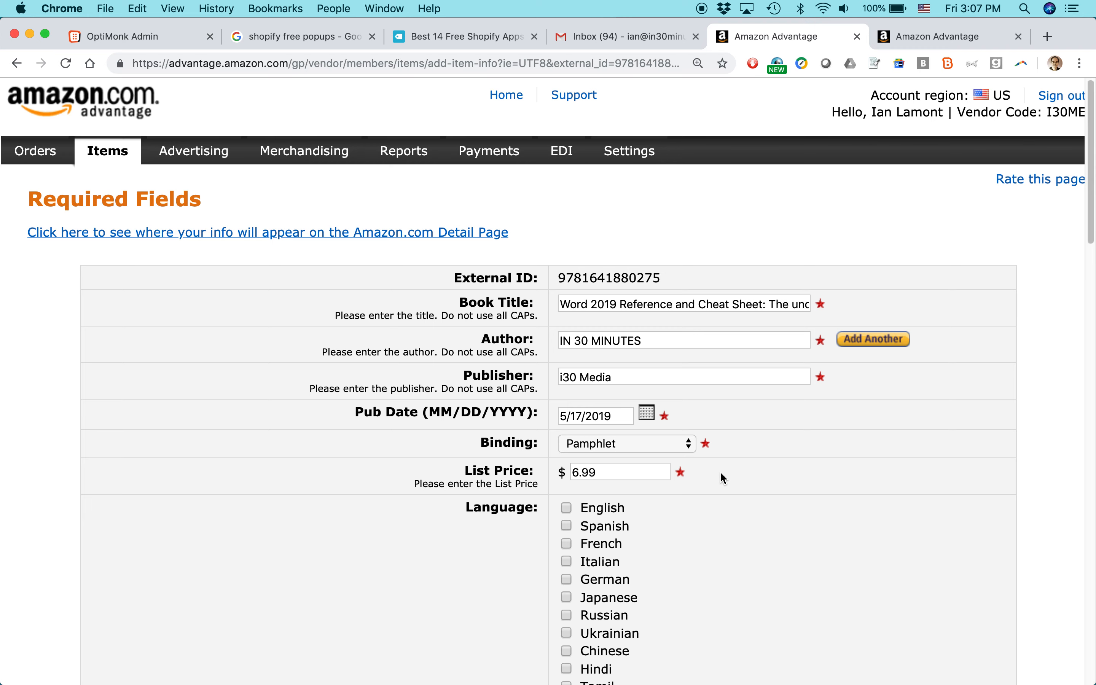
scroll(721, 474, down, 2)
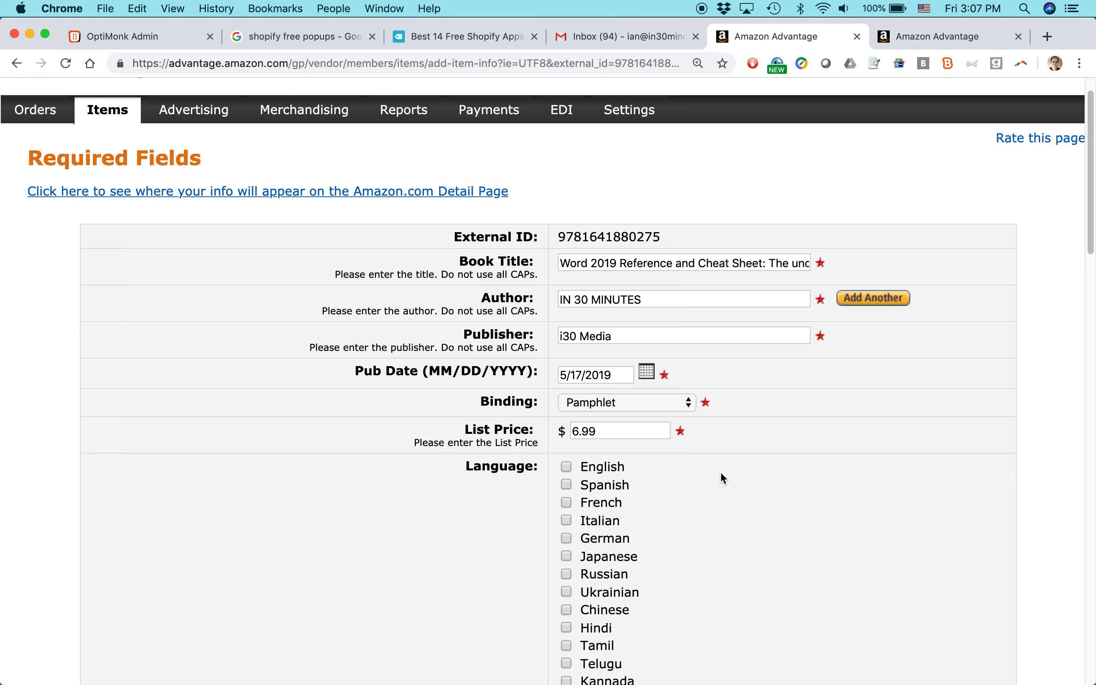
scroll(721, 473, down, 2)
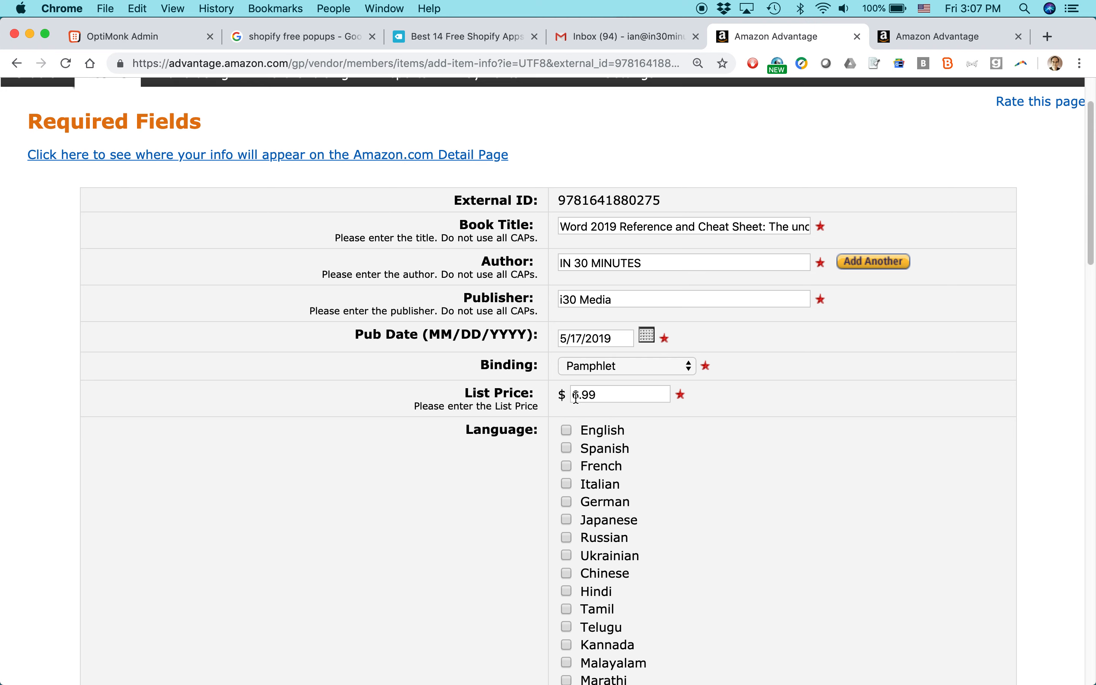
click(567, 430)
Set the subject to Computers & Internet with Software as its subcategory
scroll(788, 442, down, 9)
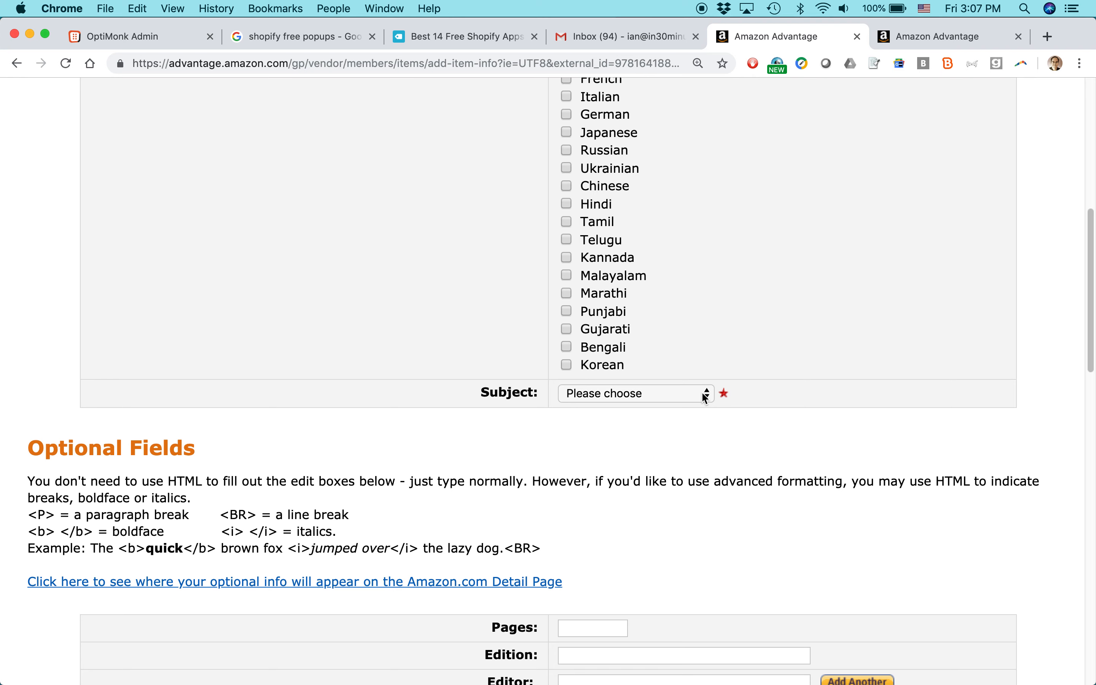
click(703, 395)
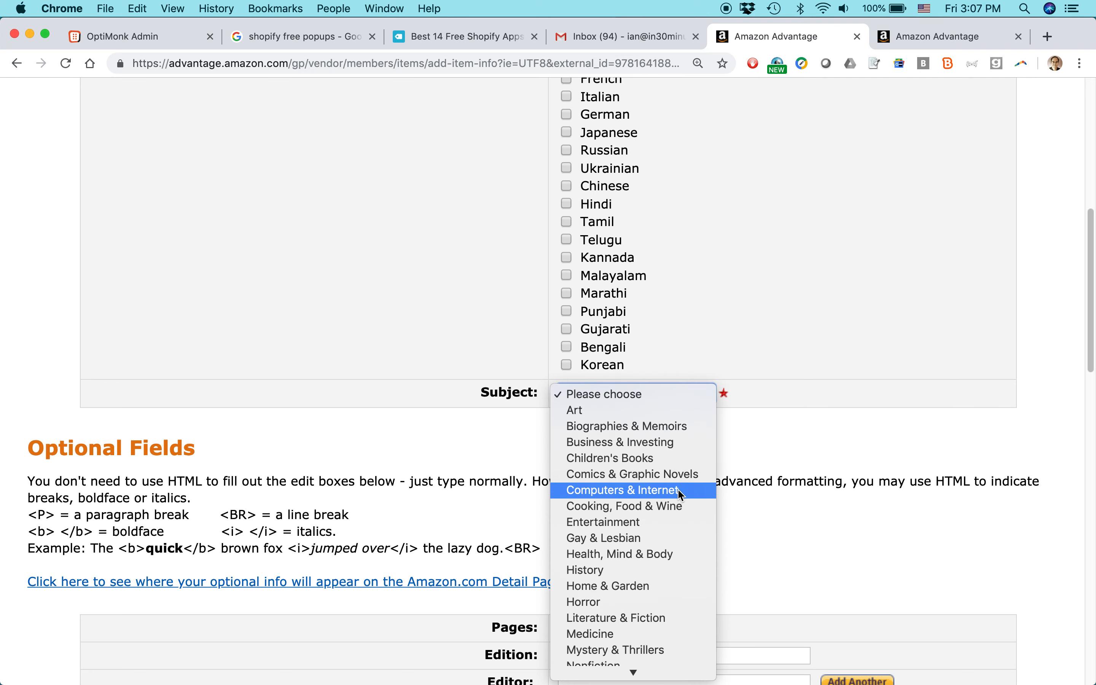
click(678, 490)
click(707, 430)
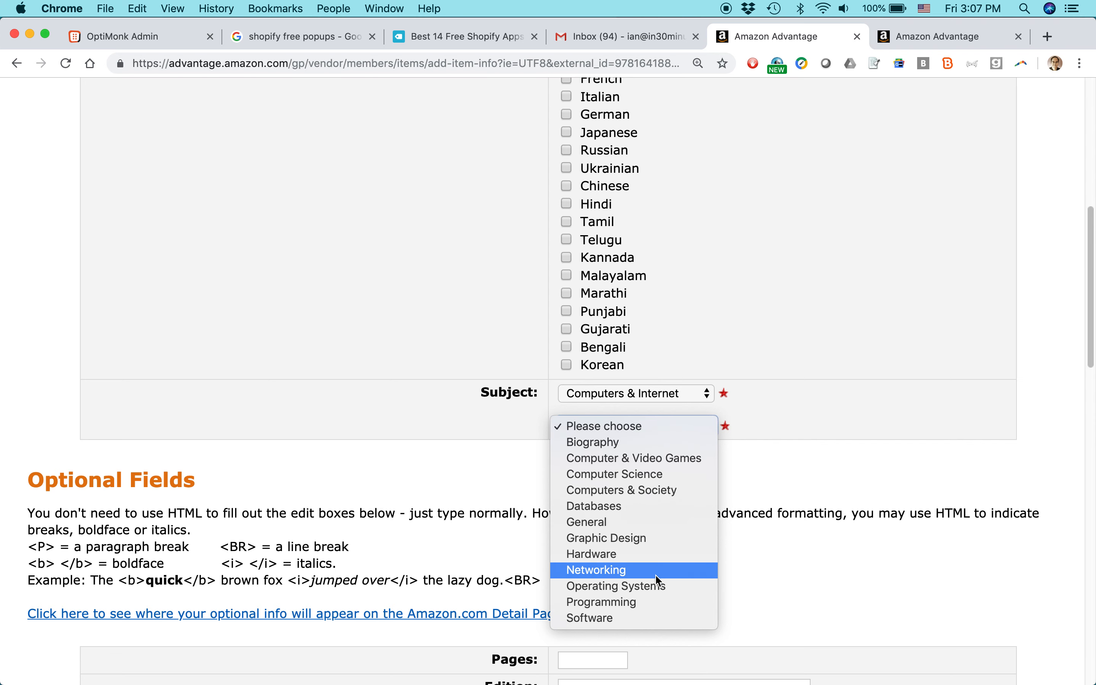
click(669, 617)
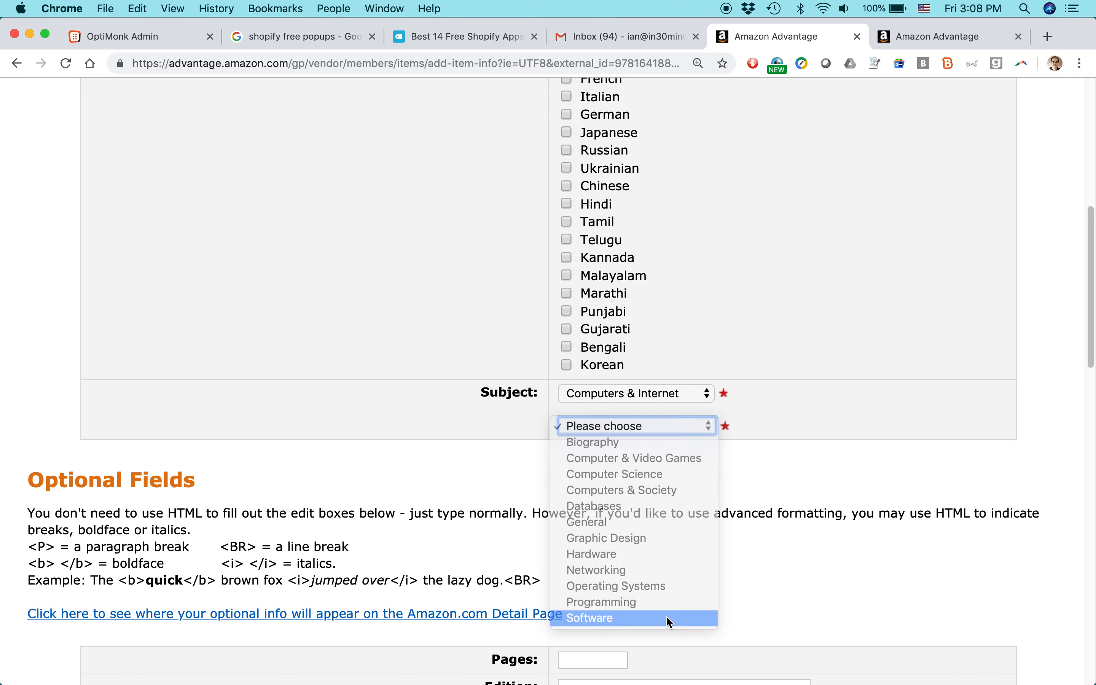
click(708, 426)
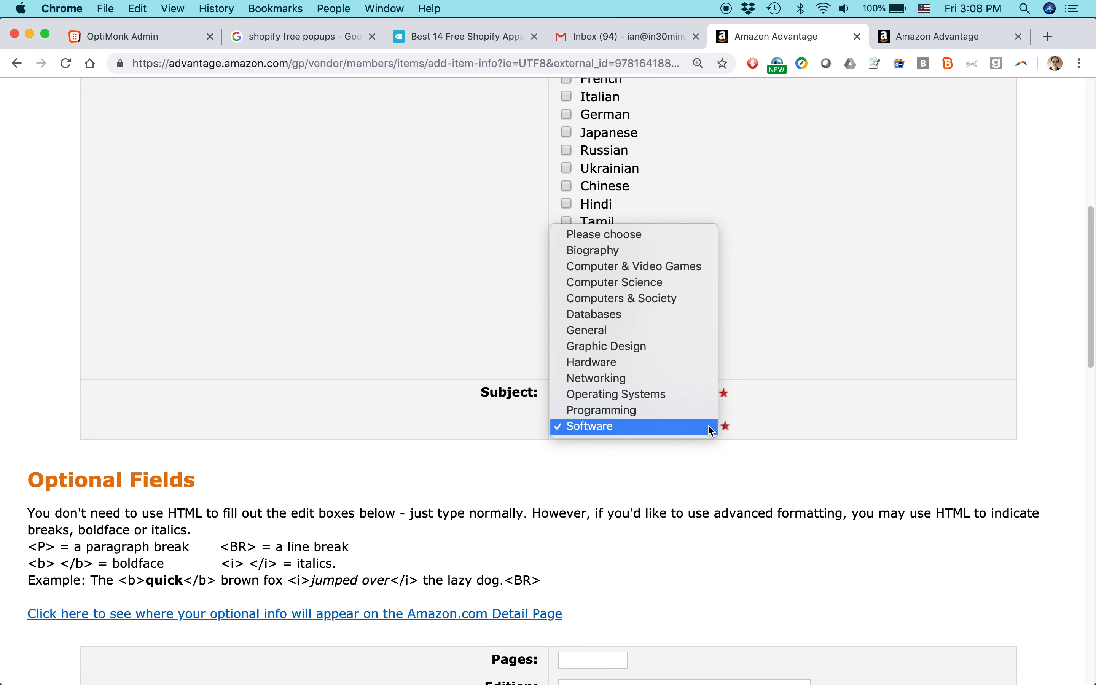
click(778, 448)
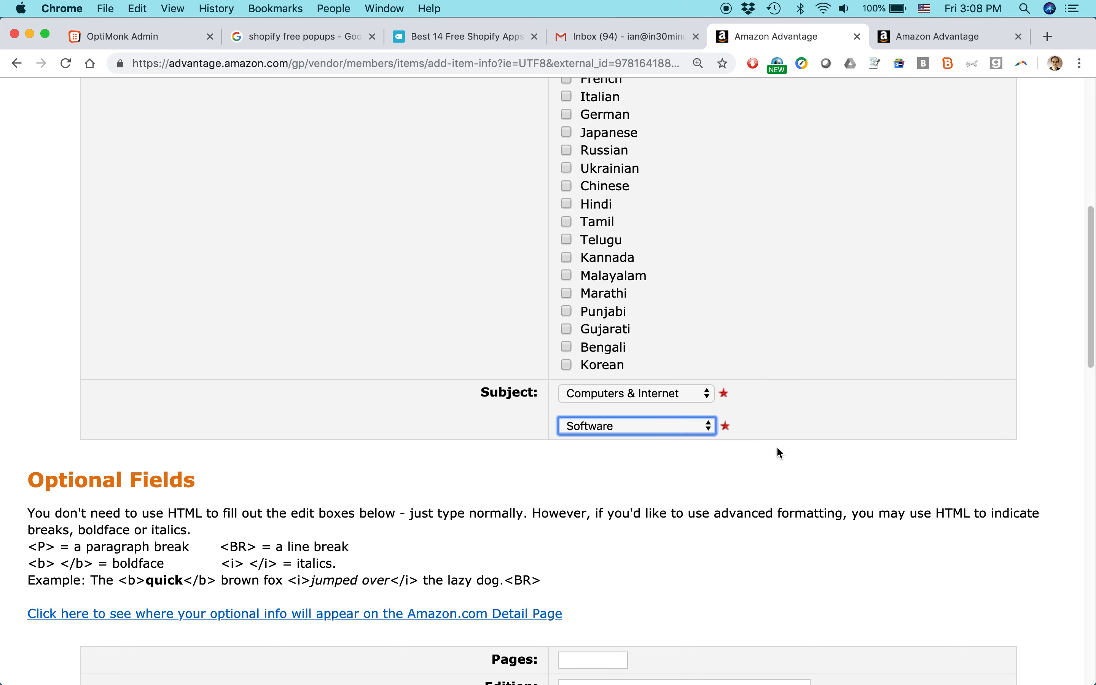
Examine the Optional Fields section, including the Pages, Edition and Editor fields and the instructions on using HTML for formatting
scroll(777, 448, down, 4)
scroll(779, 452, down, 3)
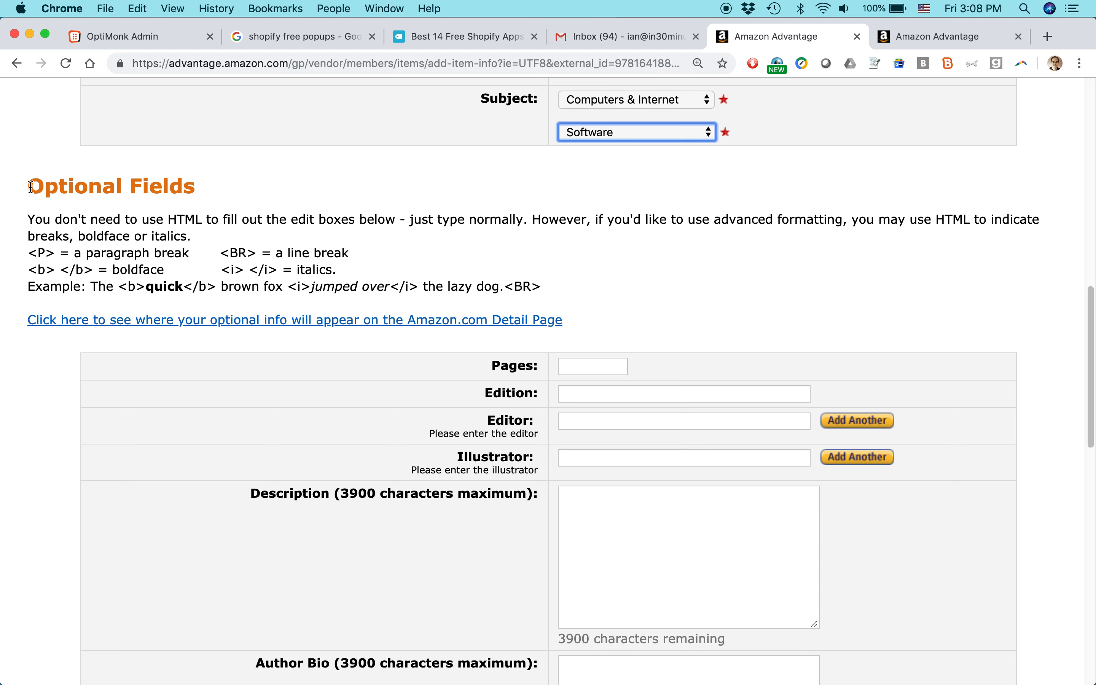
drag(30, 186, 193, 195)
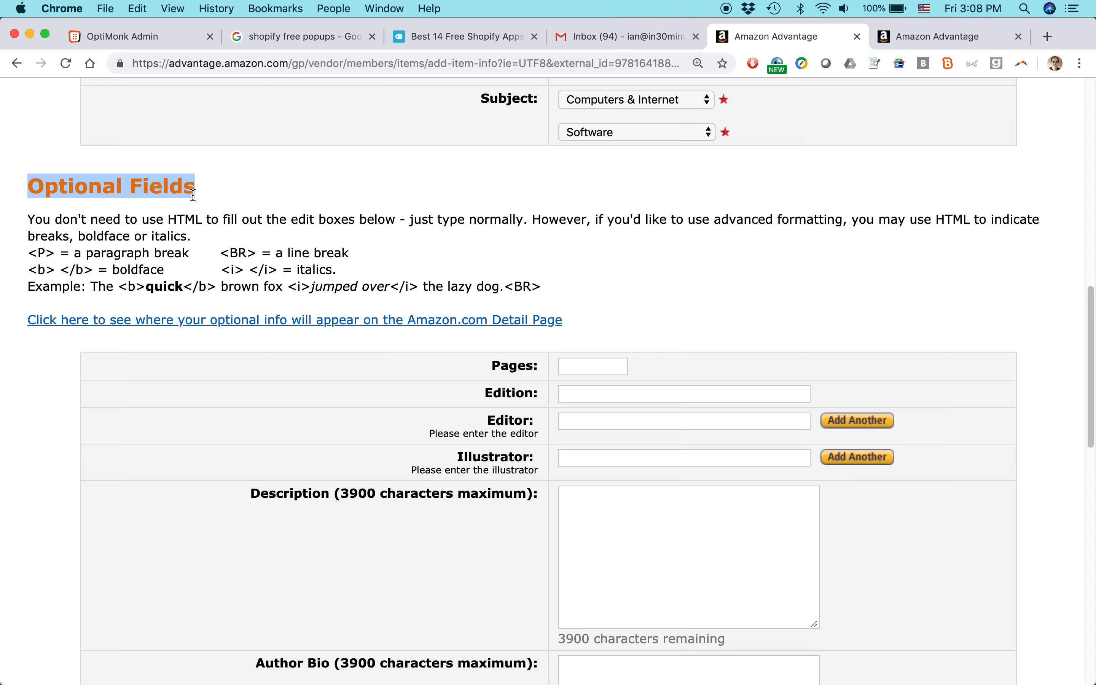
click(596, 419)
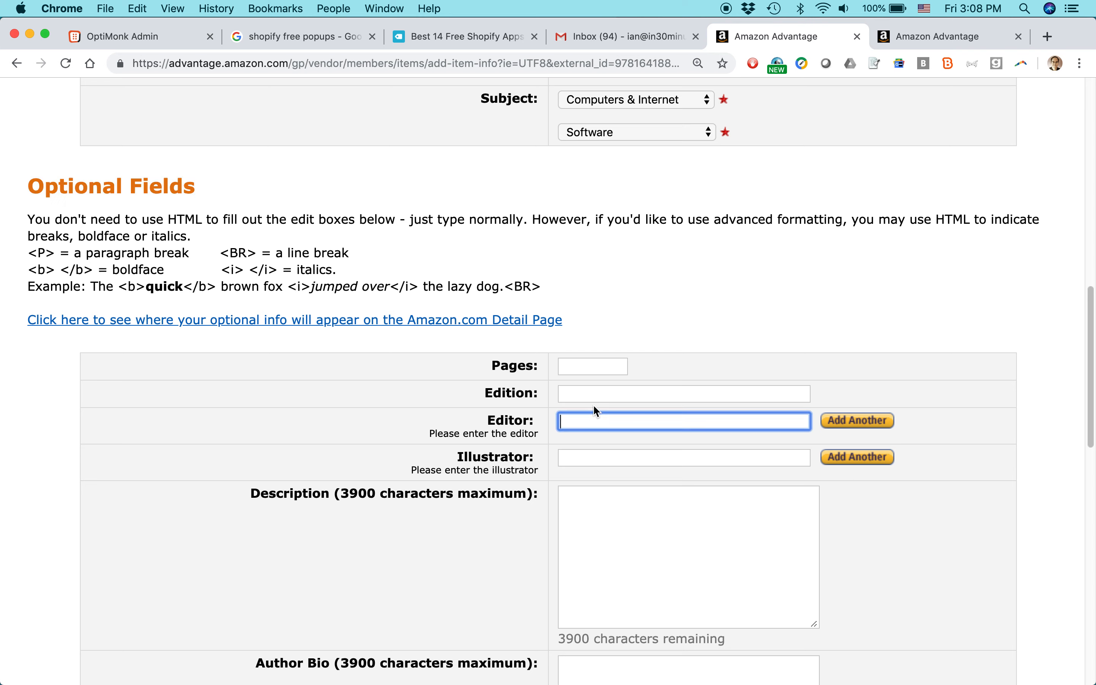
click(577, 366)
click(575, 401)
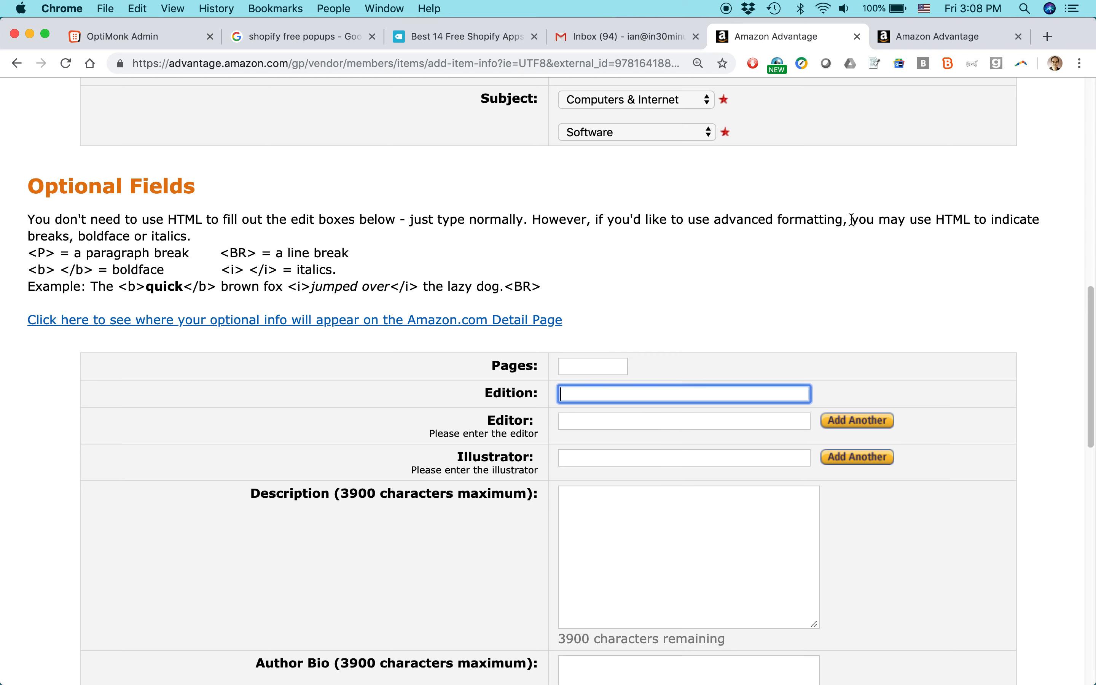
drag(852, 218, 860, 250)
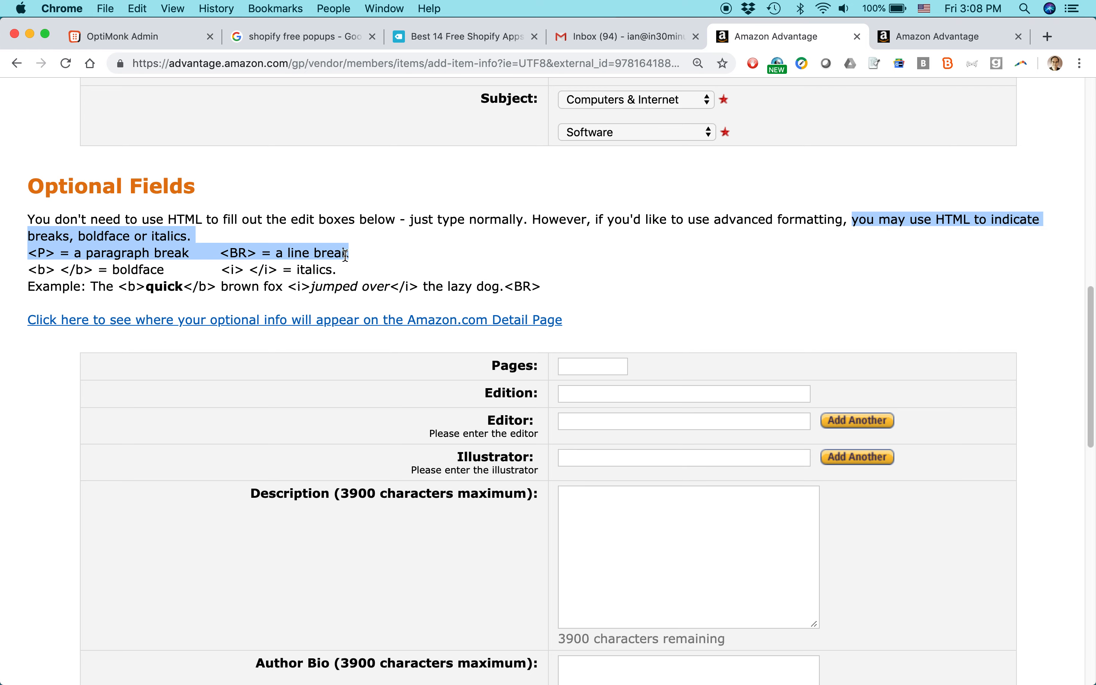
click(343, 267)
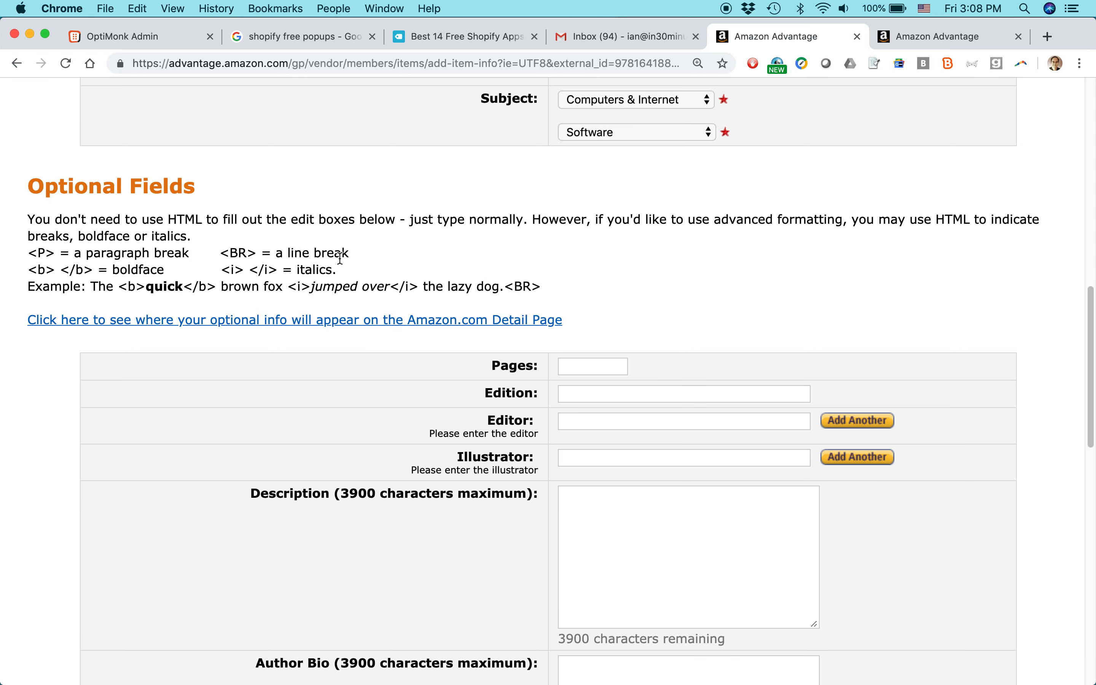
Switch to the metadata file in TextEdit and examine the PLAINTEXT description and the bold tags in the HTML description
key(super+Tab)
click(407, 272)
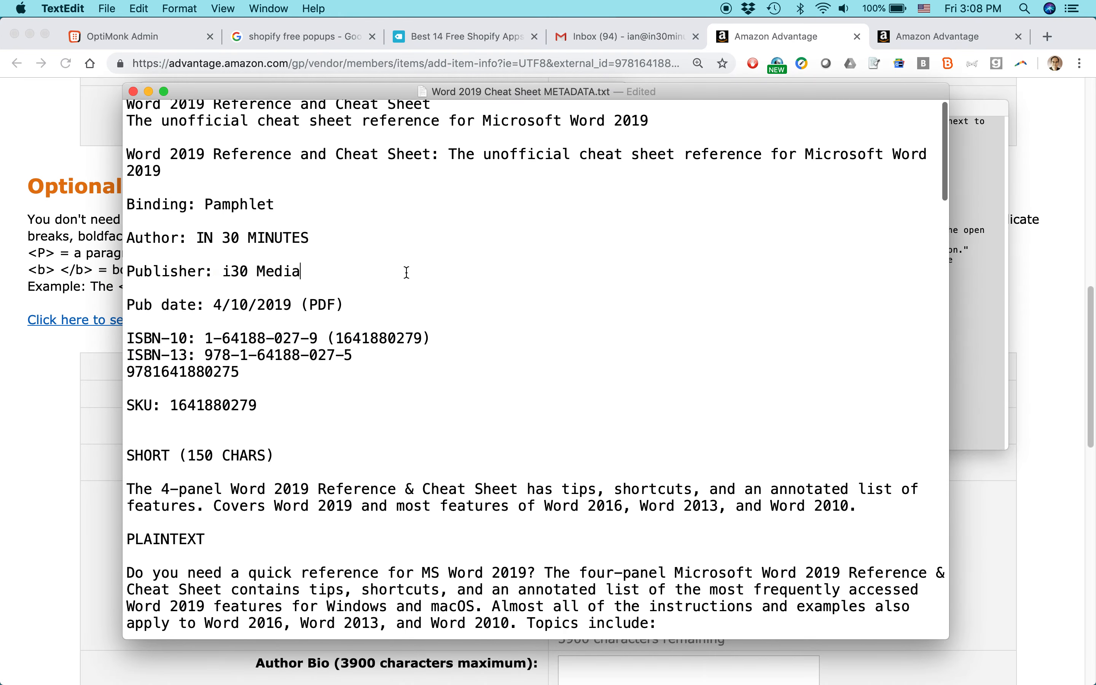
scroll(407, 272, down, 10)
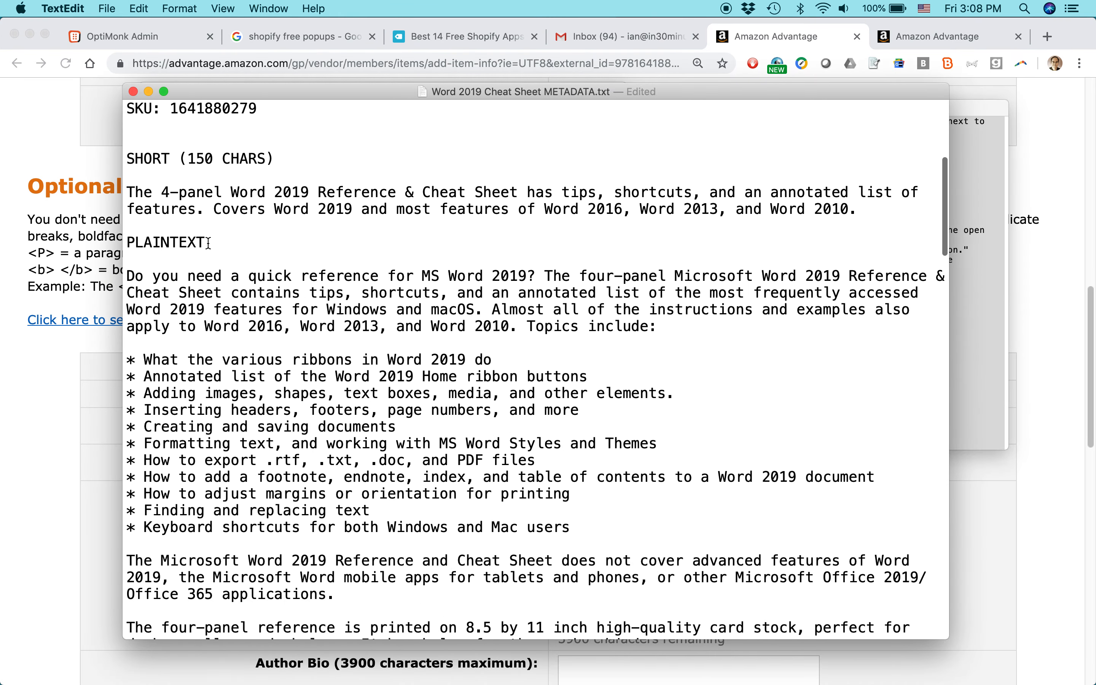
drag(208, 243, 127, 245)
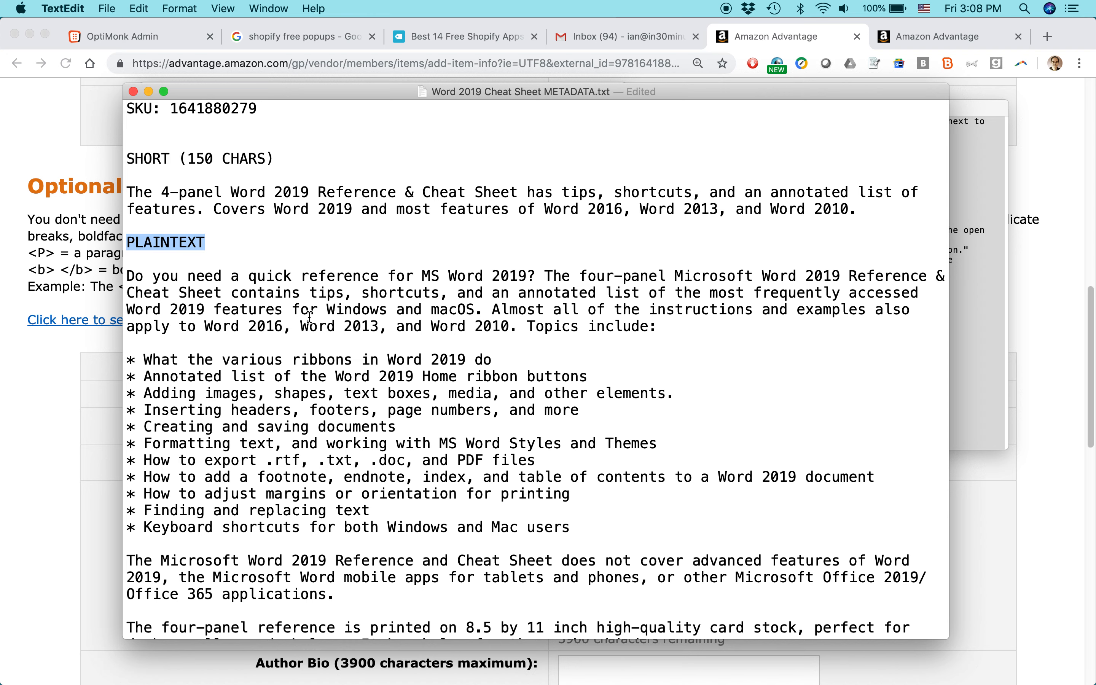
triple_click(313, 276)
scroll(314, 276, down, 9)
scroll(314, 276, down, 14)
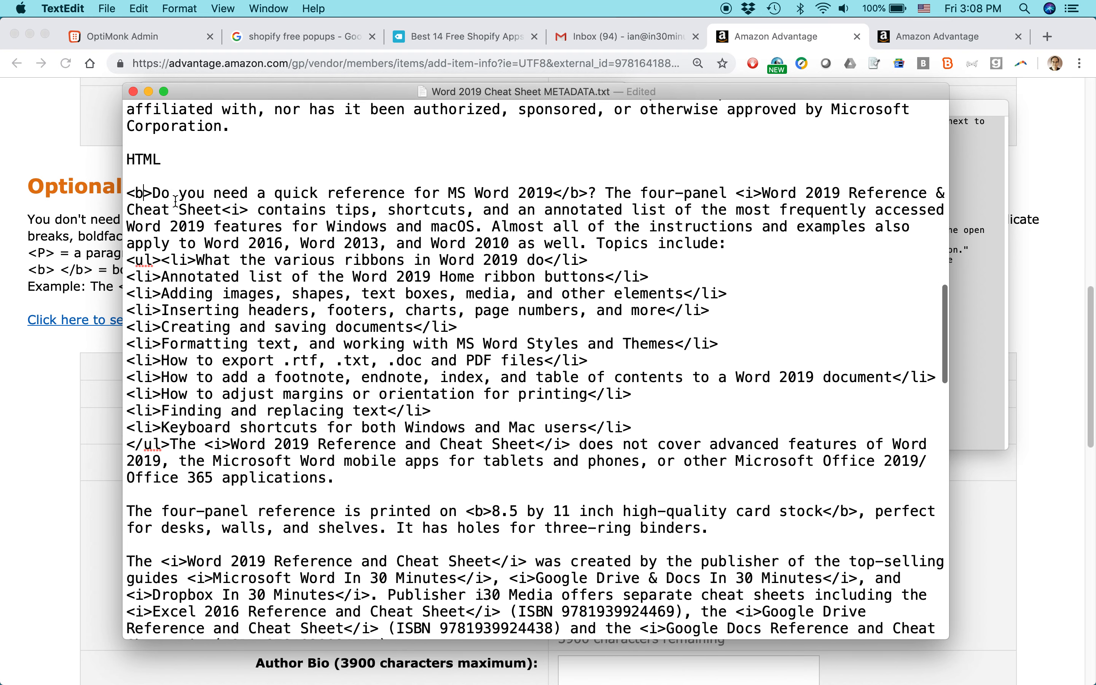
drag(127, 193, 153, 193)
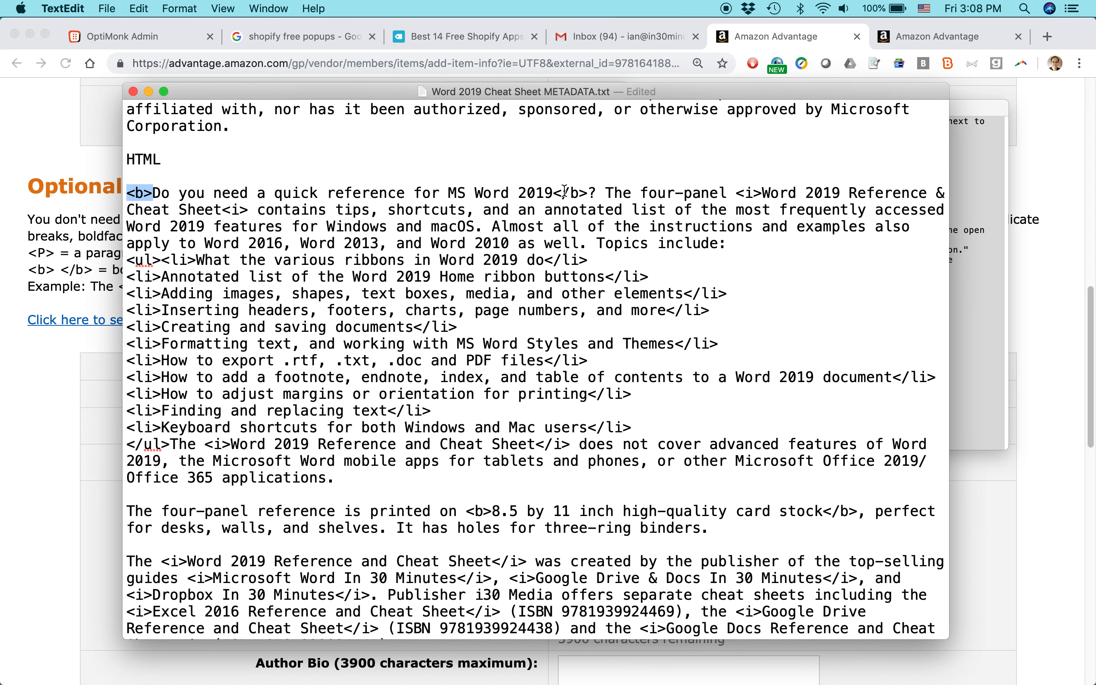
click(553, 195)
key(Right)
key(Right)
key(Up)
key(Right)
key(shift+Down)
key(shift+Down)
key(shift+Down)
key(shift+Down)
key(shift+Down)
key(shift+Down)
key(shift+Down)
key(shift+Down)
key(shift+Down)
key(shift+Down)
key(shift+Down)
key(shift+Down)
key(shift+Down)
key(shift+Down)
key(shift+Down)
key(shift+Down)
key(shift+Down)
key(shift+Down)
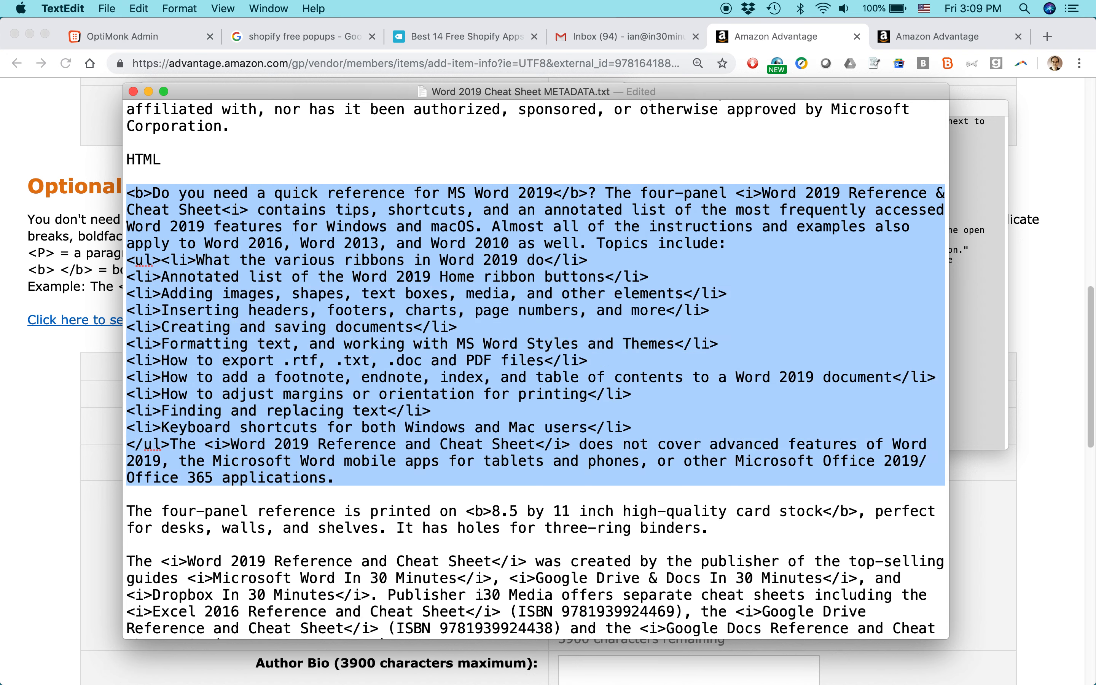
key(shift+Down)
key(shift+Down)
key(shift+Down)
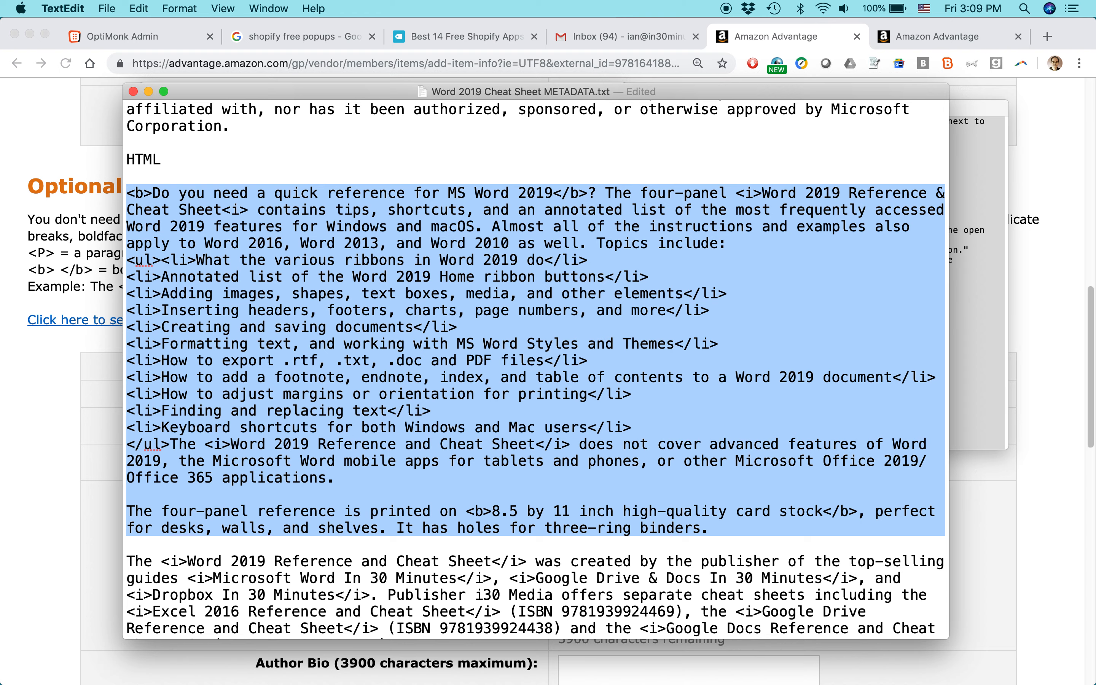
key(shift+Down)
key(shift+Down)
key(shift+Down)
key(Up)
key(Down)
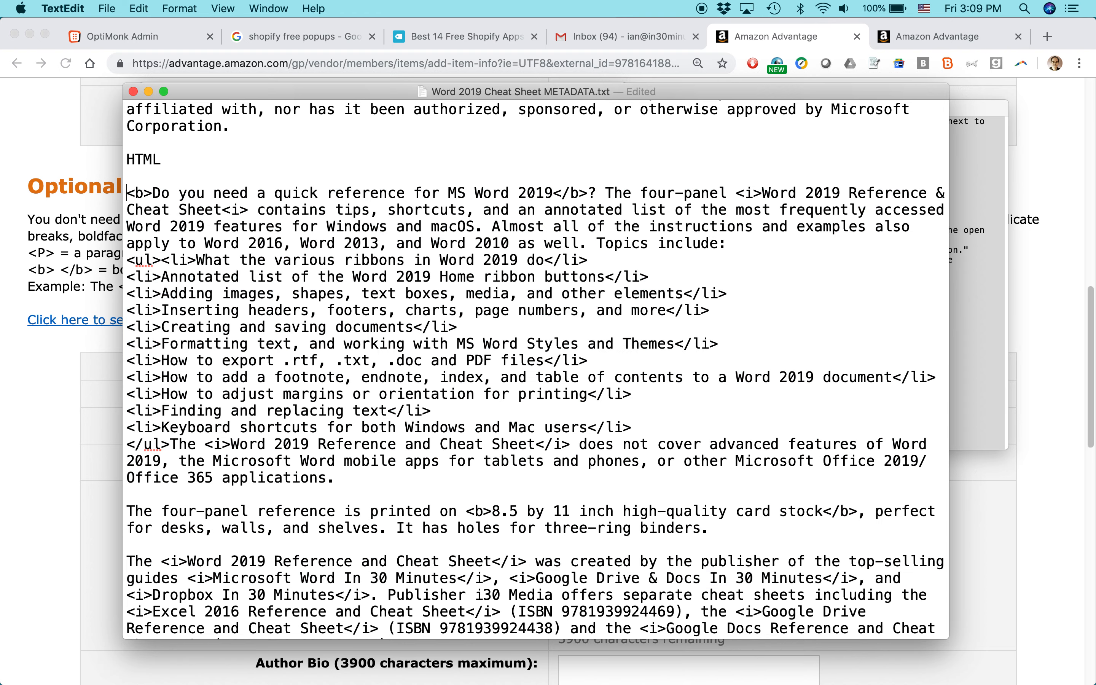
Enclose the four-panel reference paragraph of the HTML description in <p> and </p> tags
key(Down)
key(Down)
key(Down)
key(Down)
key(Down)
key(Down)
key(Down)
key(Down)
key(Down)
key(Down)
key(Down)
key(Down)
key(Down)
key(Down)
key(Down)
key(Down)
key(Down)
key(Down)
key(Down)
key(Down)
key(Down)
key(Down)
key(Down)
key(Down)
key(Down)
key(Down)
key(Down)
key(Up)
key(Up)
key(Up)
key(Up)
key(Up)
key(Up)
key(Up)
key(Up)
key(Up)
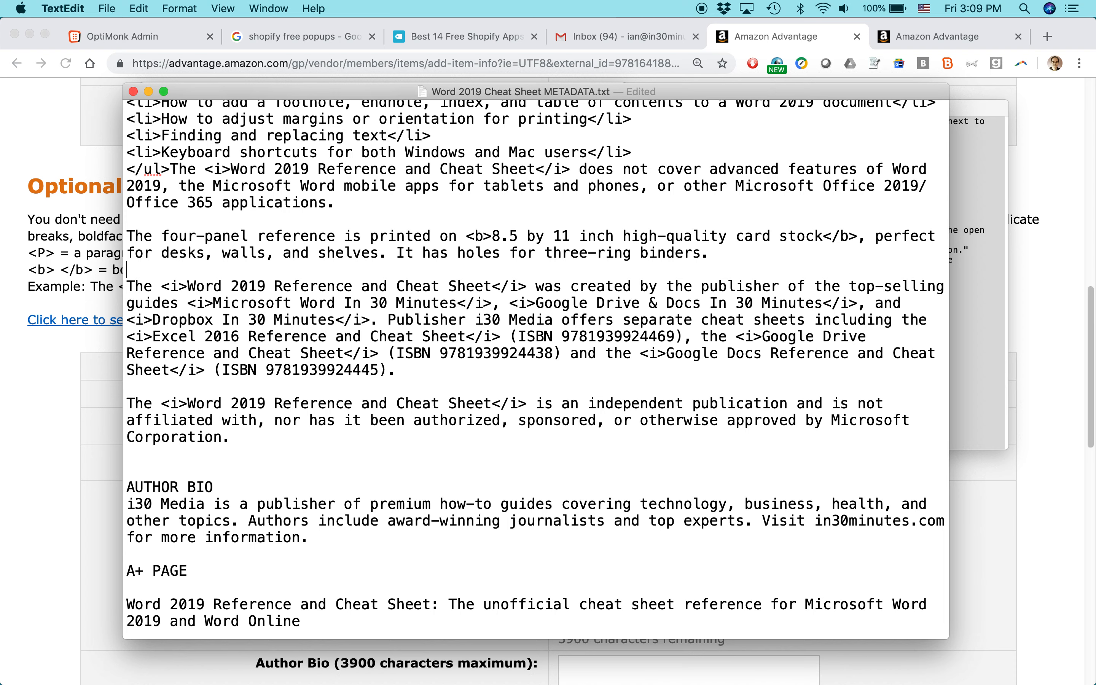
key(Up)
text(<p>)
key(shift+Left)
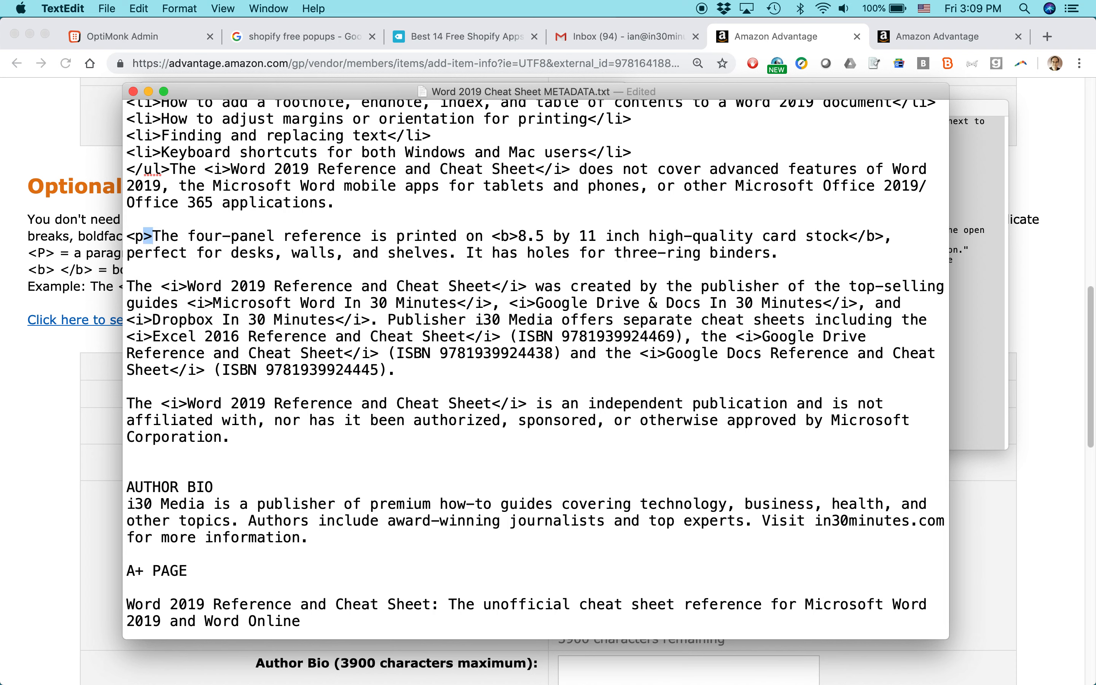
key(shift+Left)
key(shift+Left)
key(super+c)
key(super+Right)
key(Down)
key(super+v)
key(Left)
key(Left)
key(Right)
text(/)
Enclose the paragraph about the publisher and its other guides in <p> and </p> tags
key(Down)
key(Down)
key(super+v)
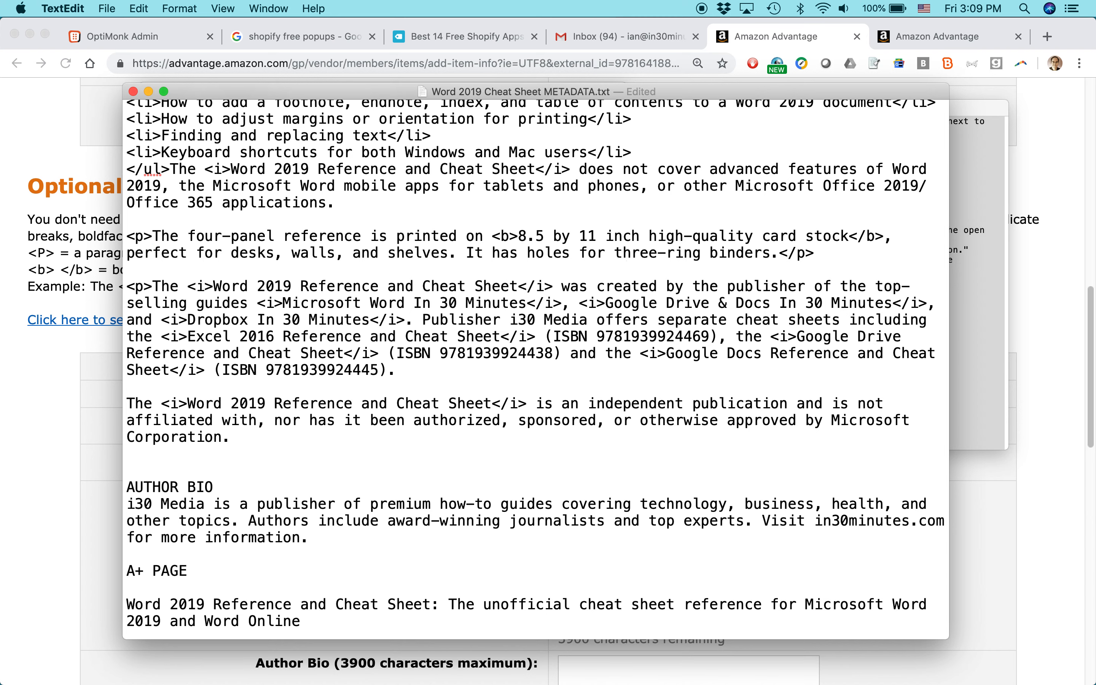
key(Down)
key(Down)
key(Down)
key(Down)
key(Down)
key(Down)
key(Left)
key(super+v)
key(Left)
text(/)
Add a </p> tag at both the start and the end of the independent-publication disclaimer paragraph
key(Down)
key(Right)
key(super+v)
key(Left)
key(Left)
text(/)
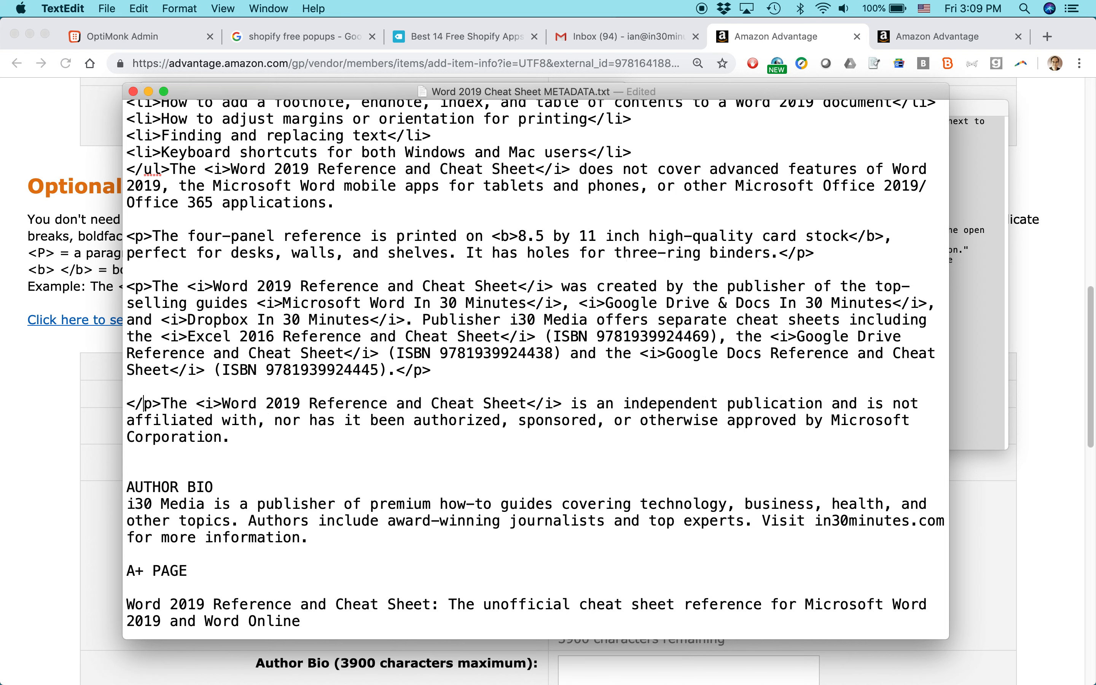
key(Down)
key(Down)
key(Down)
key(Left)
key(super+v)
key(Left)
key(Left)
text(/)
Copy the whole HTML description, from the opening <b> tag through the closing </p> after "Corporation."
key(Right)
key(Right)
key(shift+Up)
key(shift+Up)
key(shift+Up)
key(shift+Up)
key(shift+Up)
key(shift+Up)
key(shift+Up)
key(shift+Up)
key(shift+Up)
key(shift+Up)
key(shift+Up)
key(shift+Up)
key(shift+Up)
key(shift+Up)
key(shift+Up)
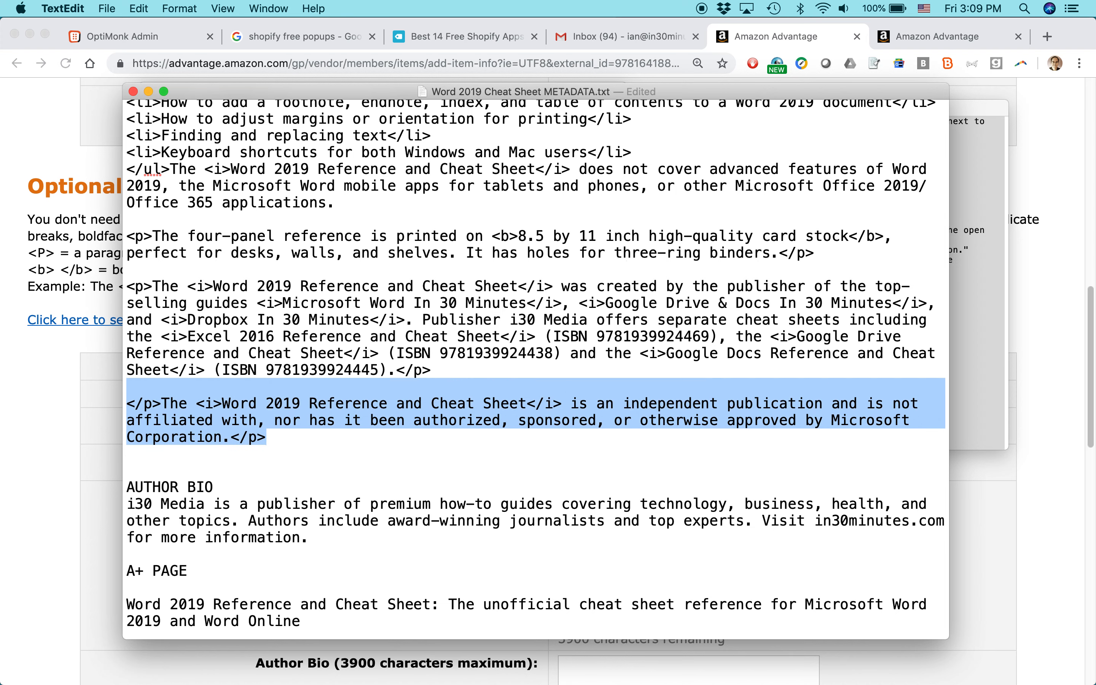
key(shift+Up)
key(shift+Up)
key(shift+Up)
key(shift+Up)
key(shift+Up)
key(shift+Up)
key(shift+Up)
key(shift+Up)
key(shift+Up)
key(shift+Up)
key(shift+Up)
key(shift+Up)
key(shift+Up)
key(shift+Up)
key(shift+Up)
key(shift+Up)
key(shift+Up)
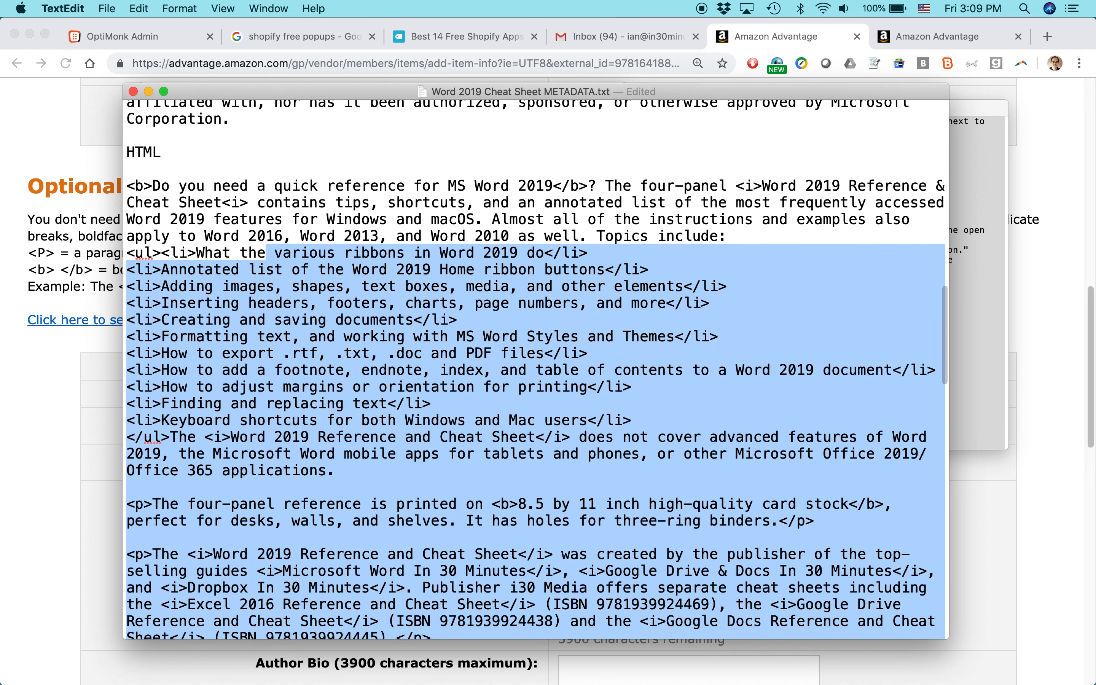
key(shift+Right)
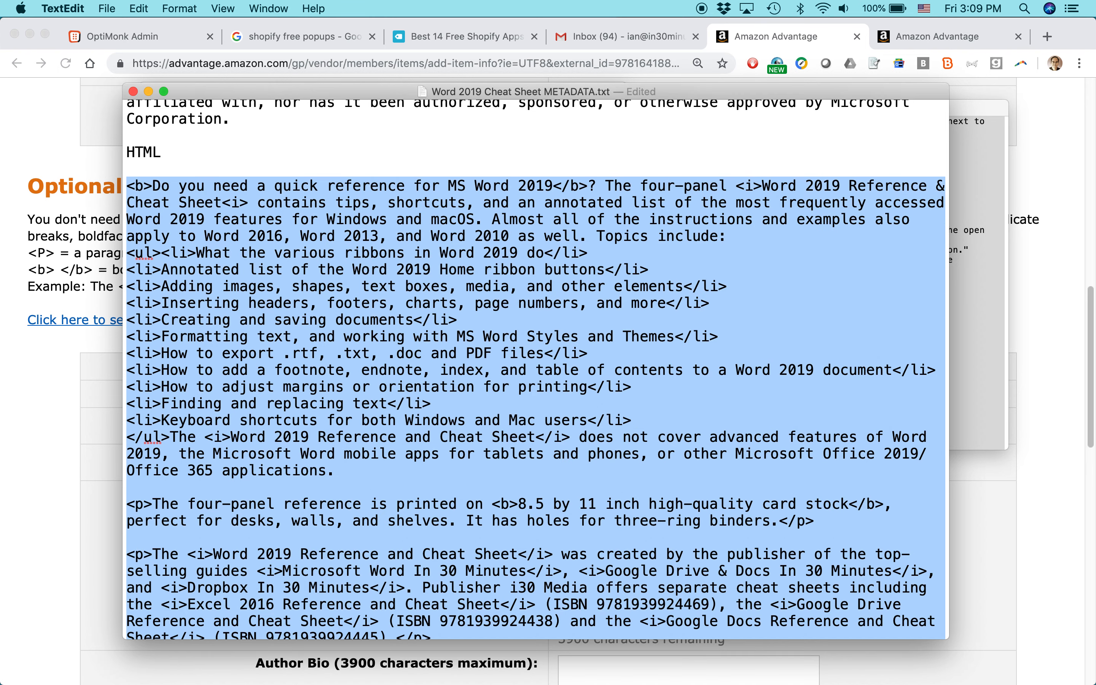
key(super+Tab)
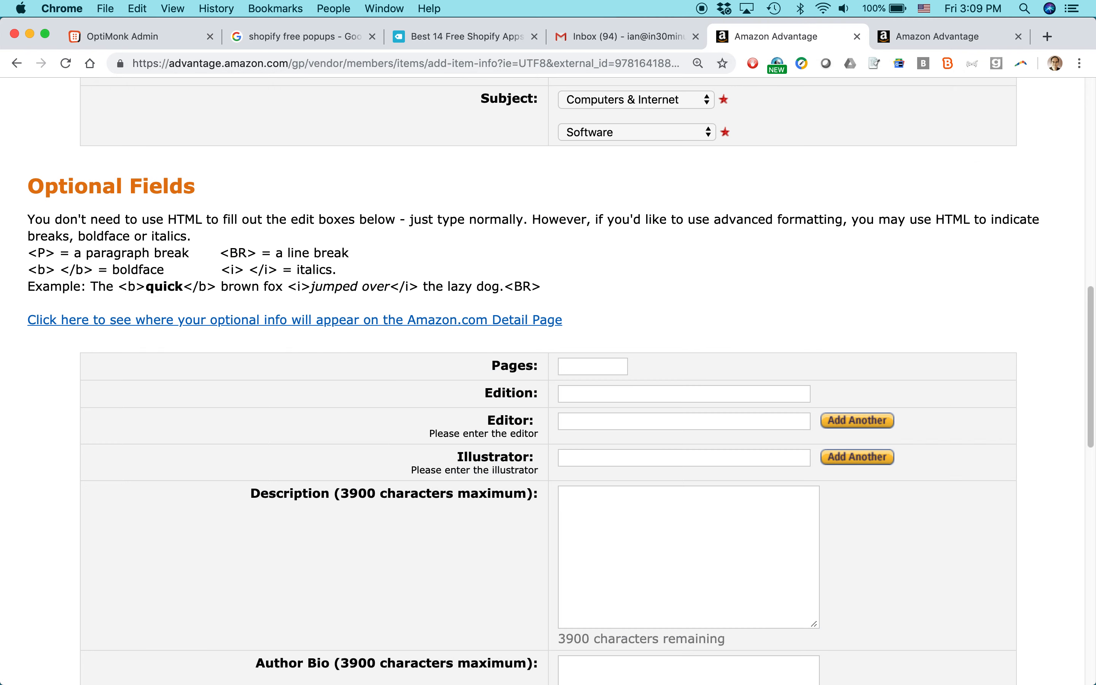
key(super+Tab)
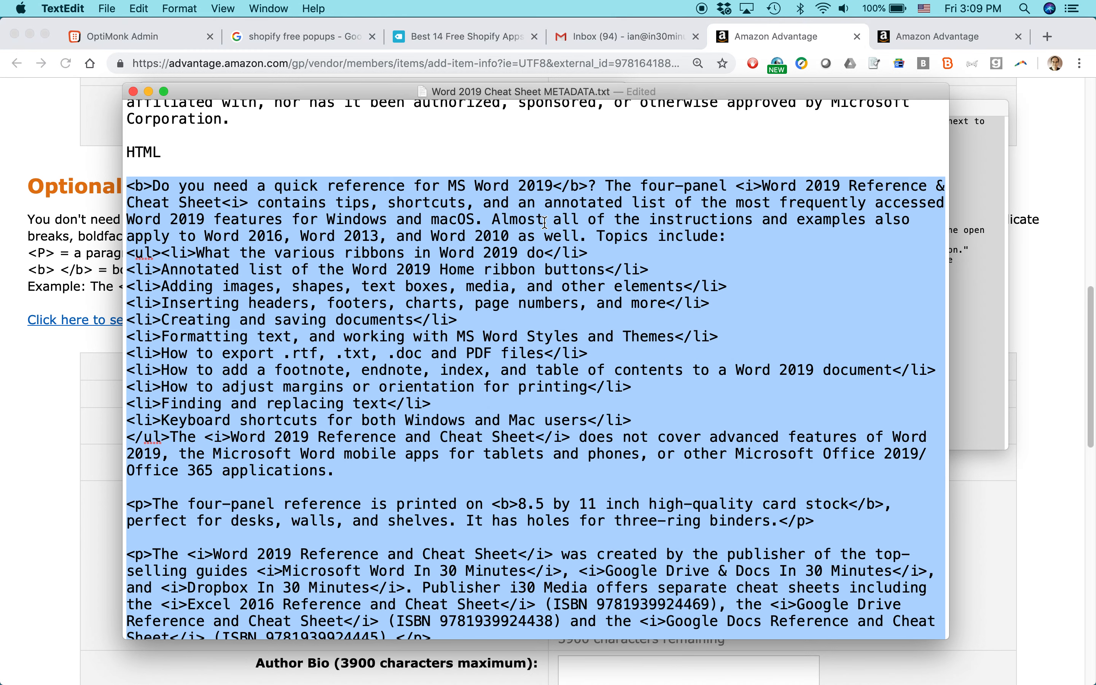
click(150, 10)
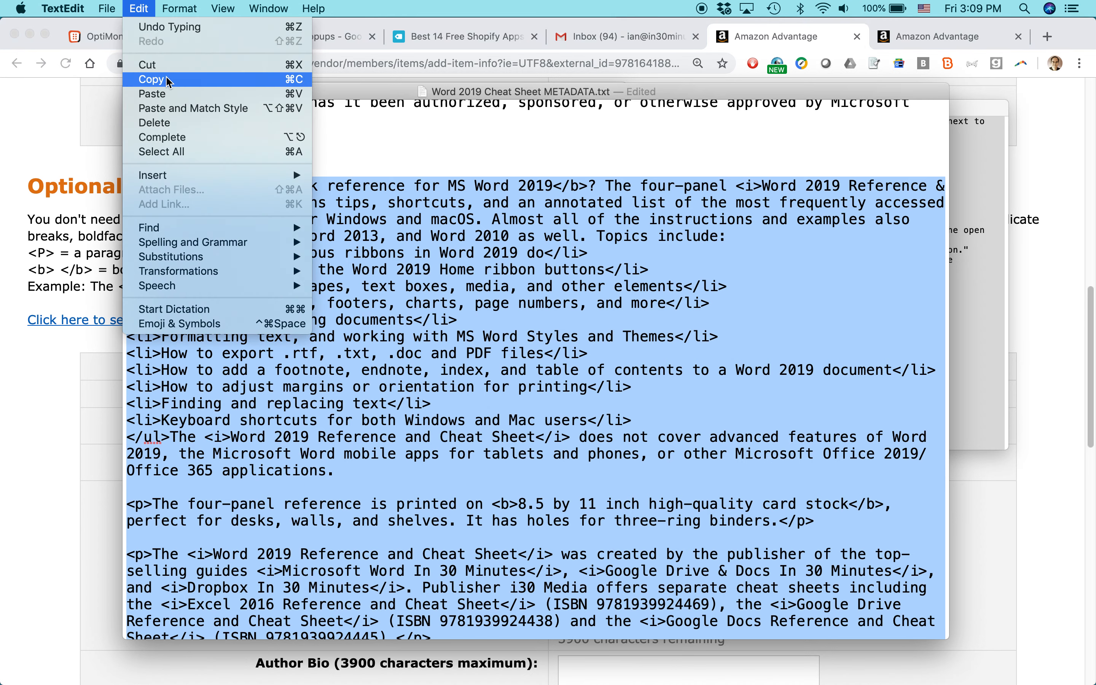
click(154, 80)
click(379, 240)
Switch to the Amazon Advantage form in Chrome and paste the HTML description into the Description field
key(super+Tab)
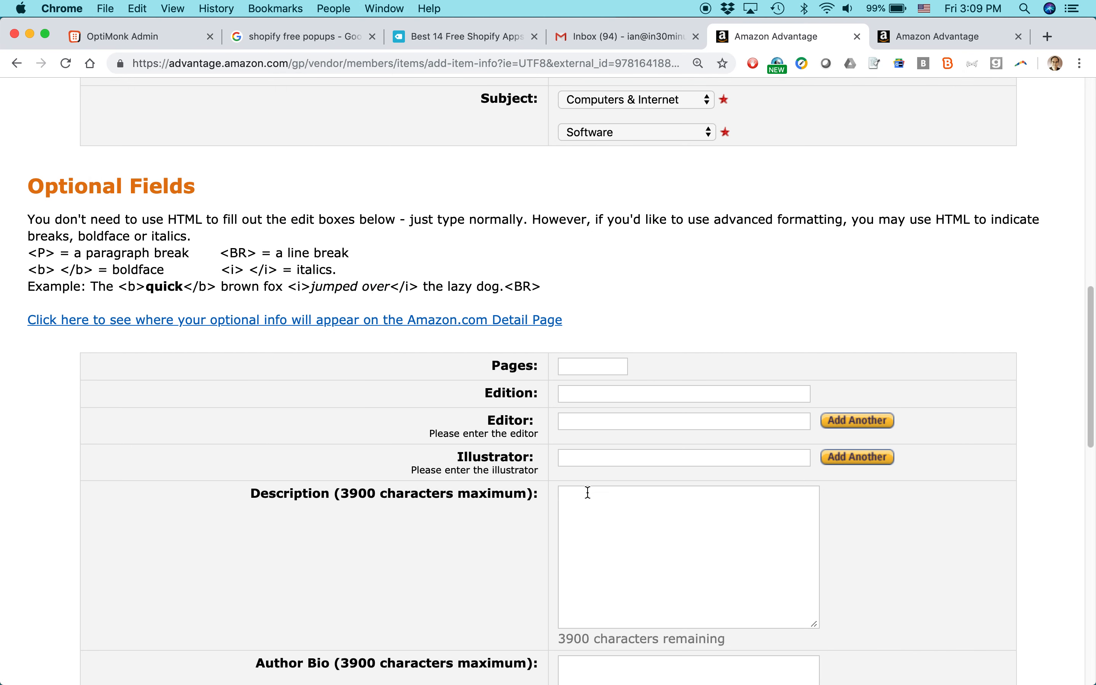
click(586, 497)
key(super+v)
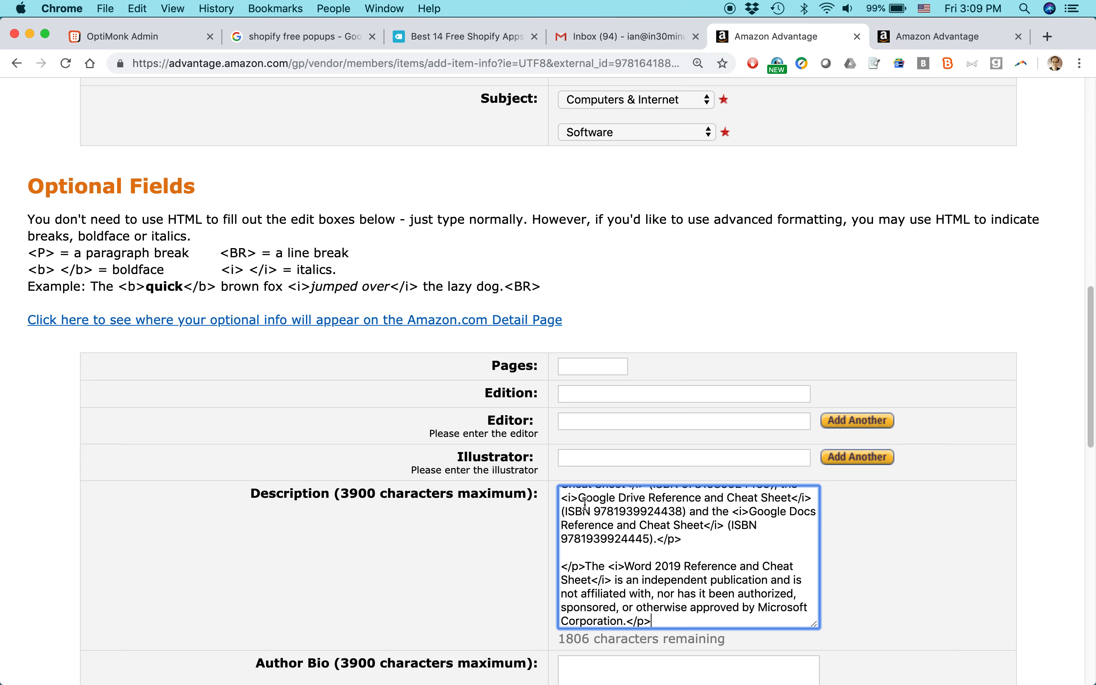
Set the number of pages to 4, leaving Edition, Editor and Illustrator empty
click(571, 371)
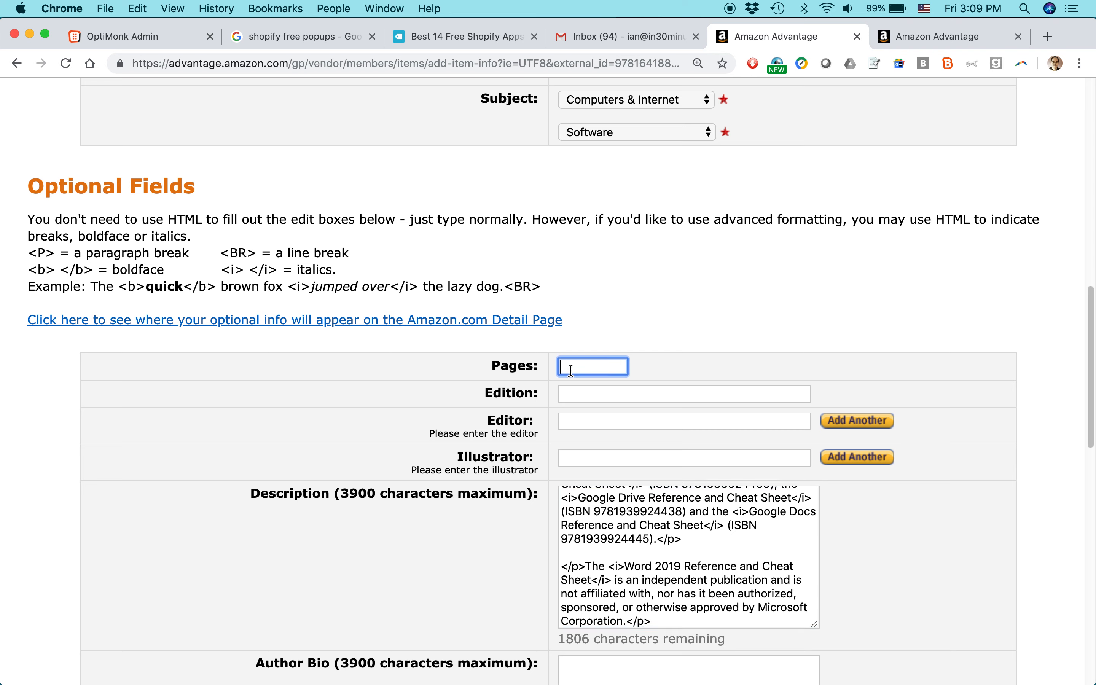
text(4)
click(573, 394)
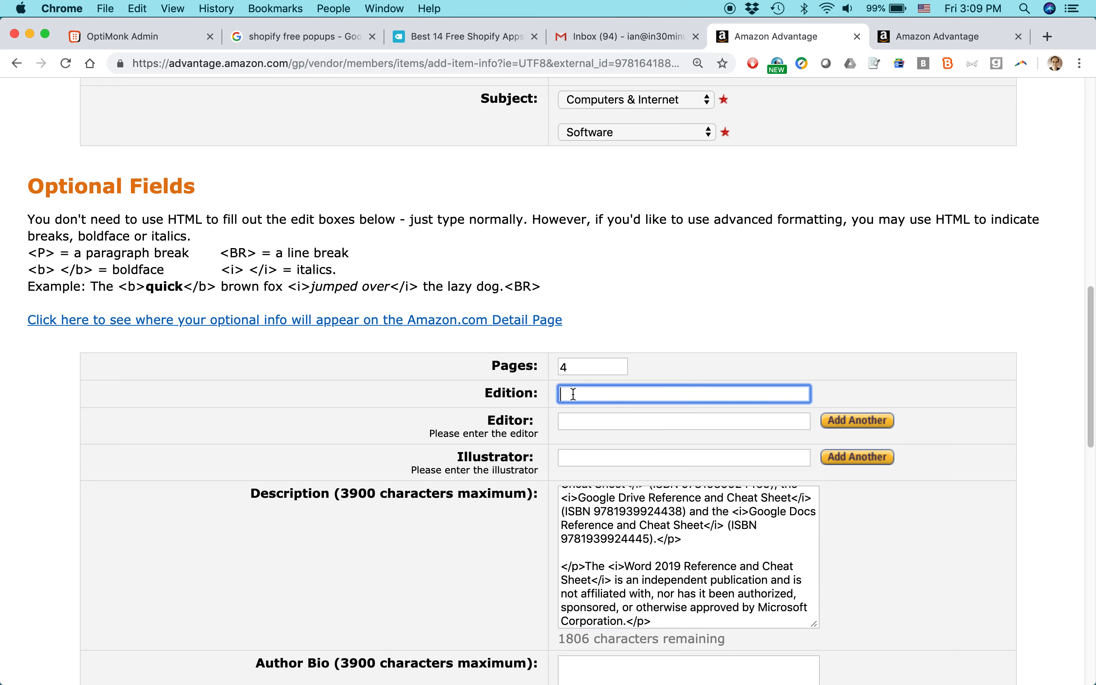
click(572, 421)
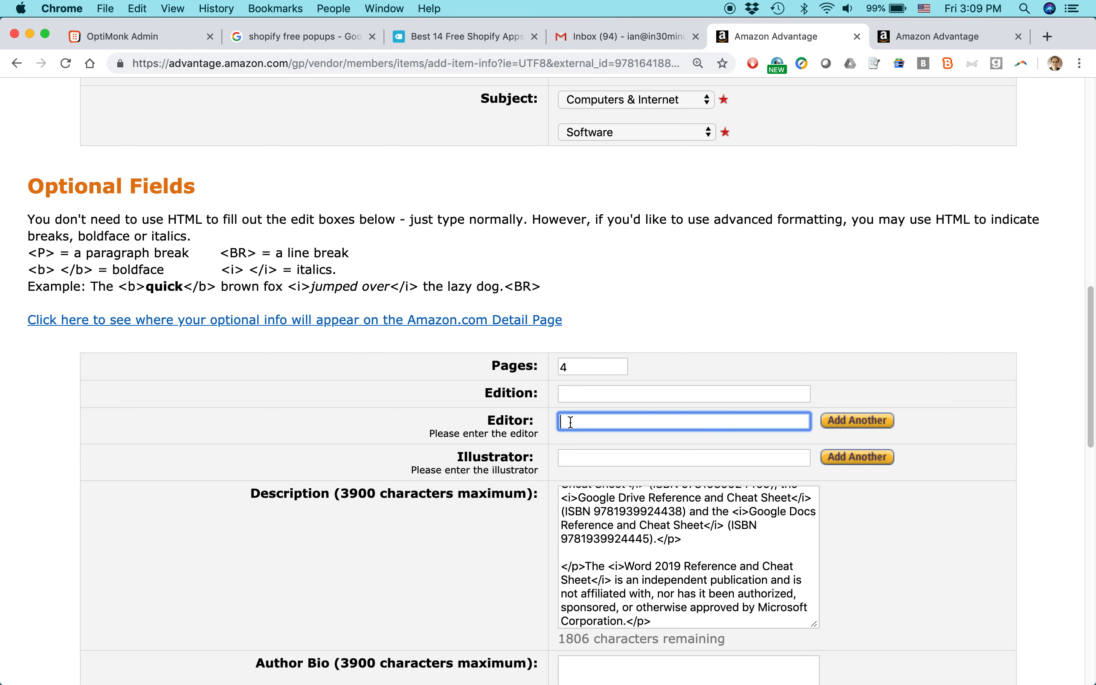
click(571, 456)
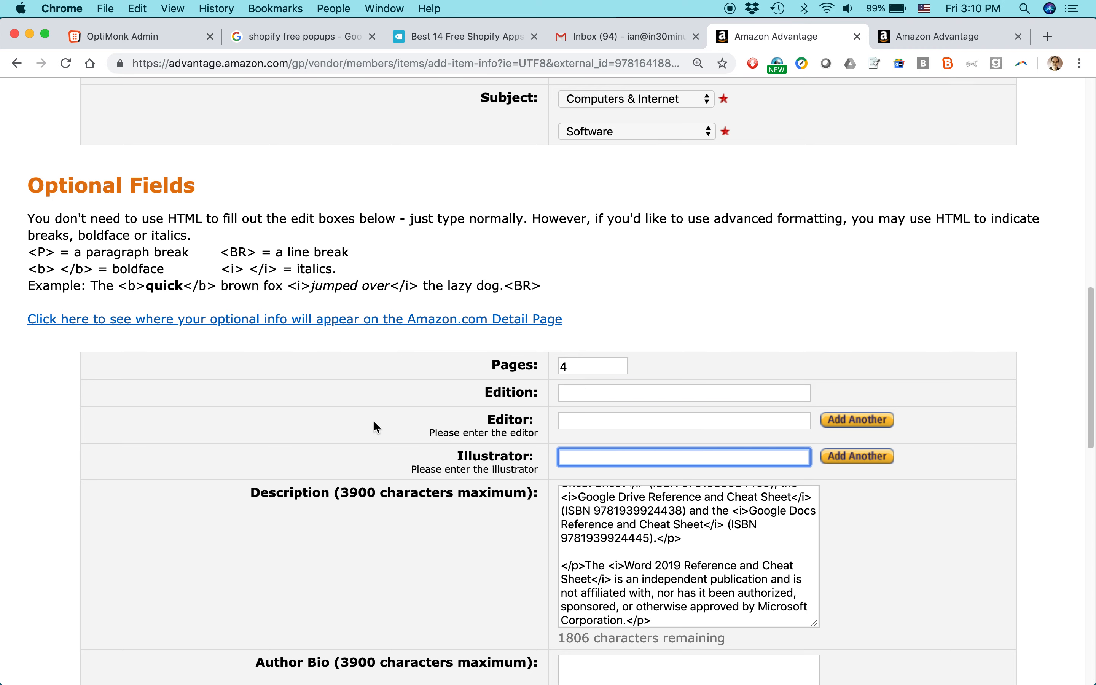
Switch to the metadata file in TextEdit and insert "IN 30 MINUTES" before "guides" in the author bio
scroll(375, 423, down, 2)
scroll(374, 421, down, 5)
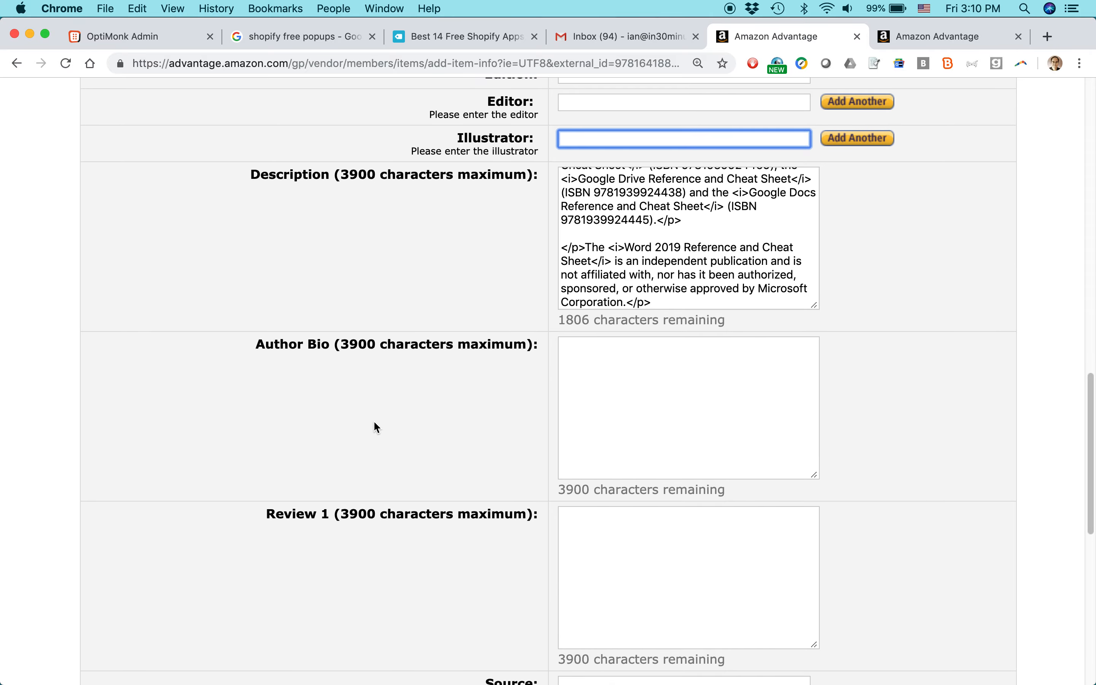
click(577, 367)
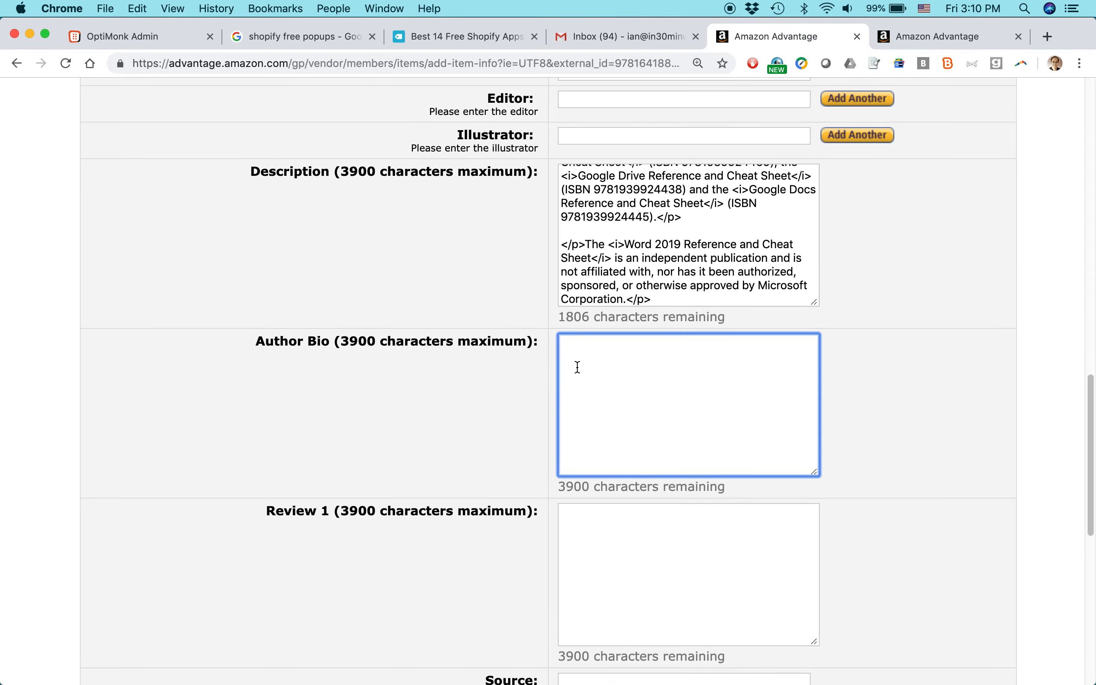
key(super+Tab)
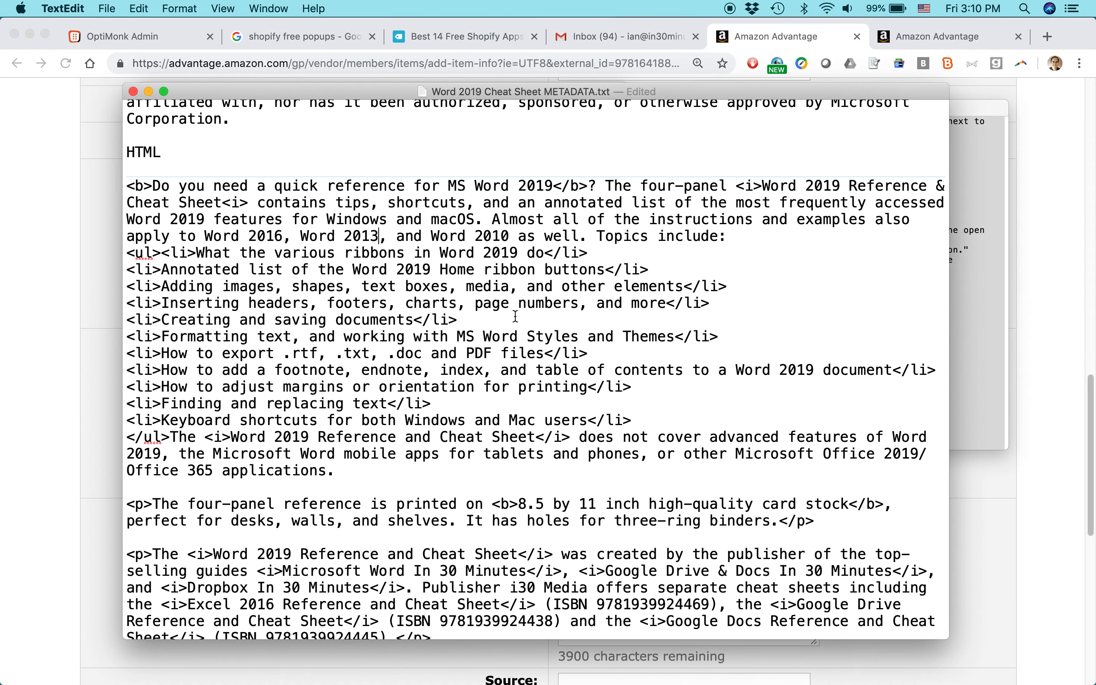
scroll(515, 316, down, 6)
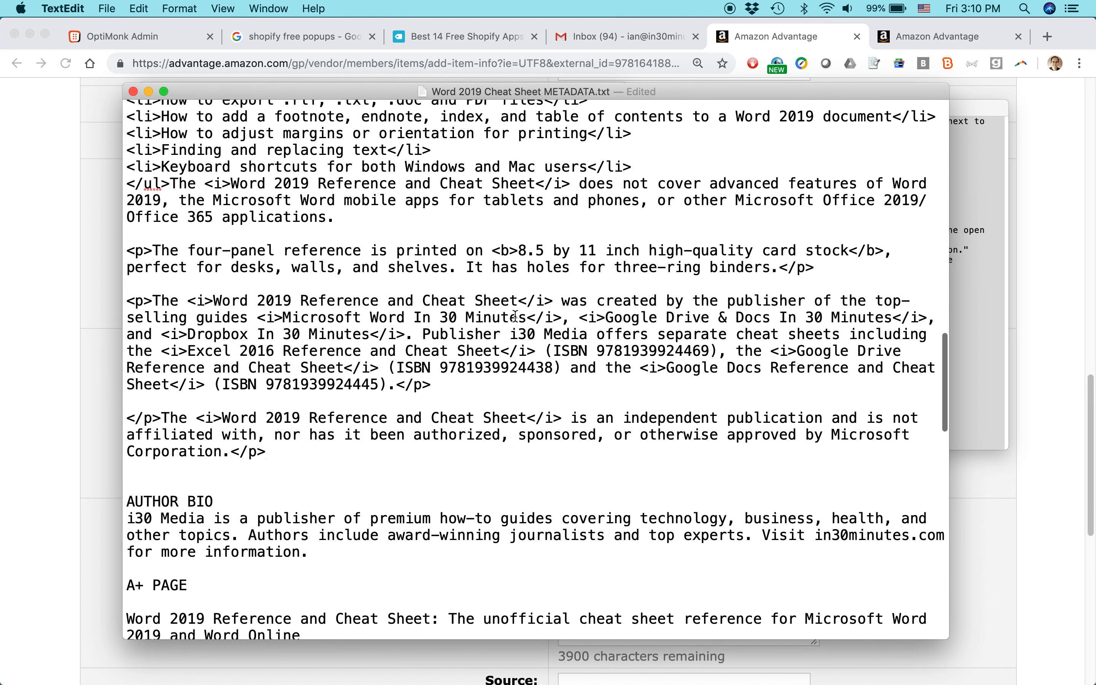
scroll(515, 316, down, 2)
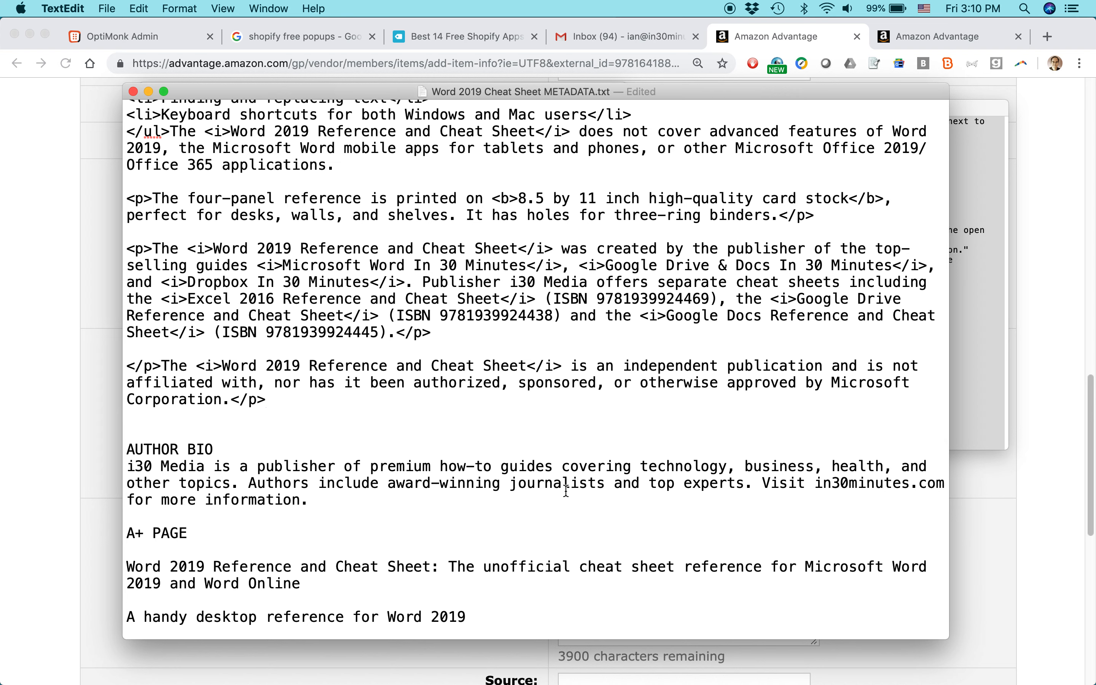
text(in 30 mi)
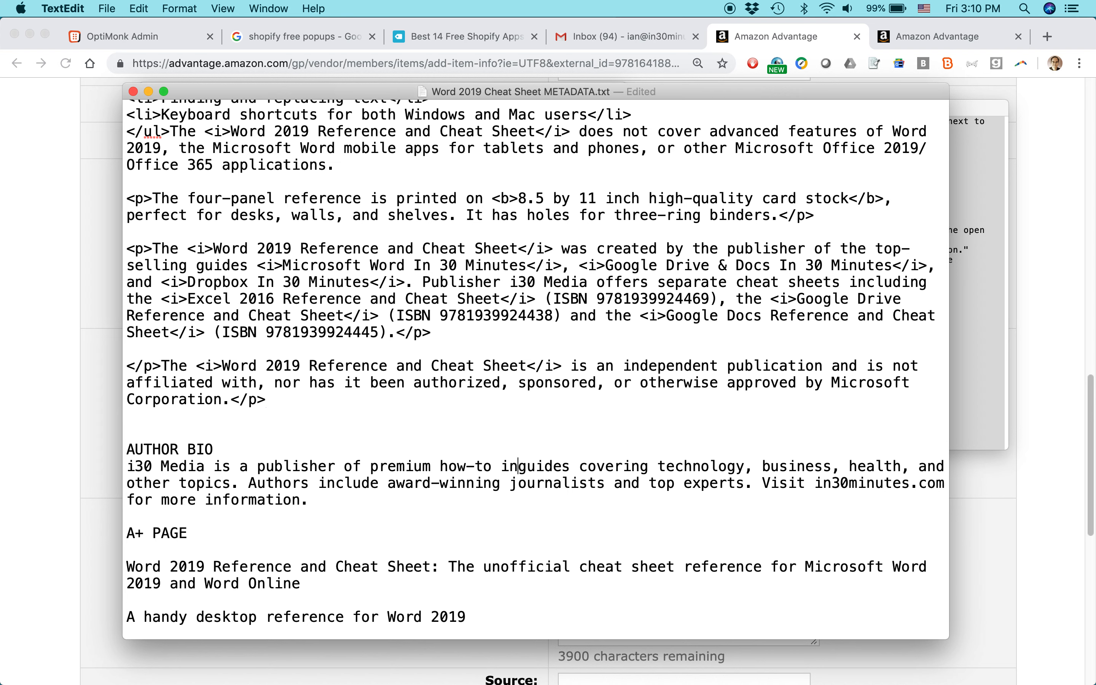
key(BackSpace)
key(BackSpace)
key(BackSpace)
key(BackSpace)
key(BackSpace)
key(BackSpace)
key(BackSpace)
key(BackSpace)
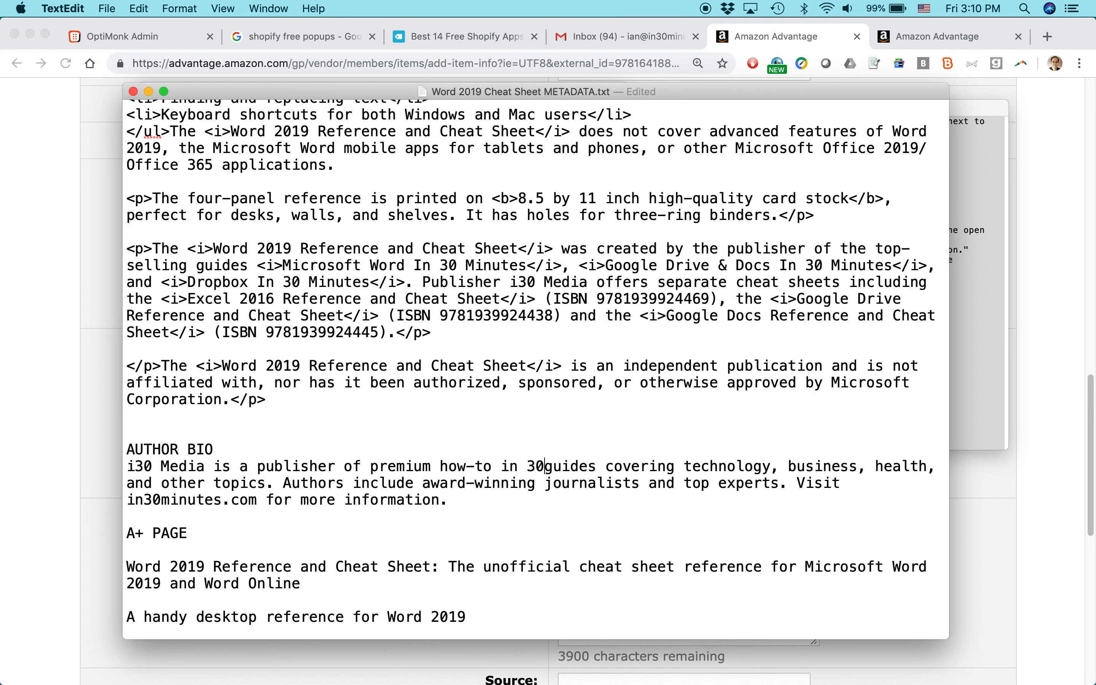
text(IN 30 MINUTES)
key(Right)
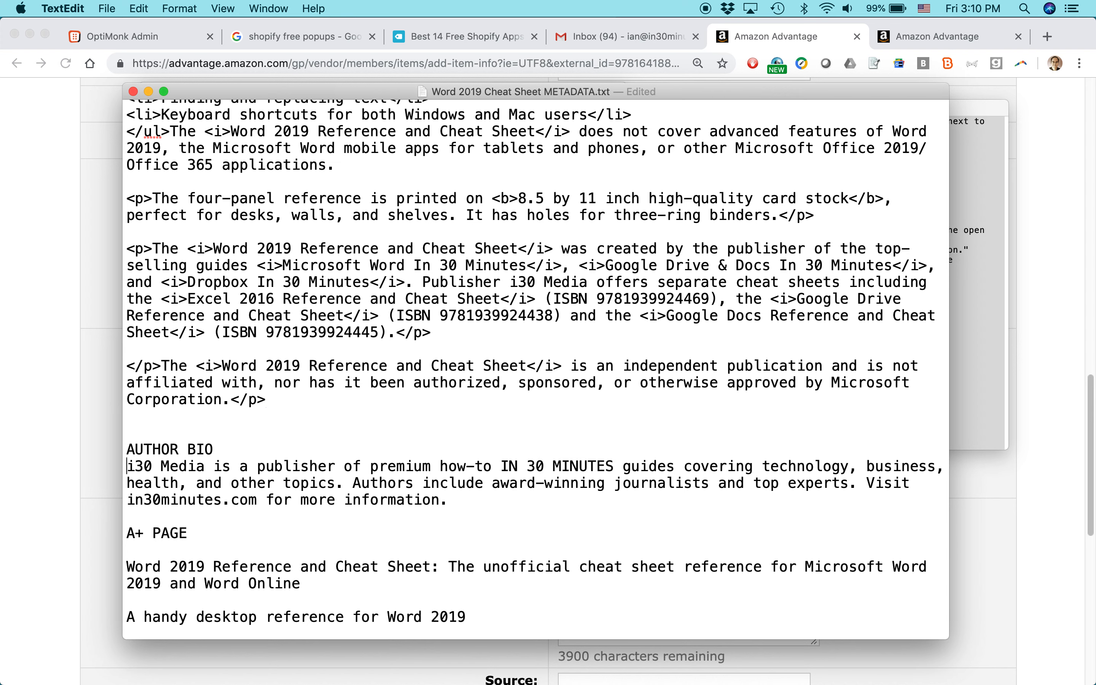
Copy the whole author bio paragraph and paste it into the Author Bio field of the Amazon Advantage form in Chrome
key(shift+Down)
key(shift+Down)
key(shift+Down)
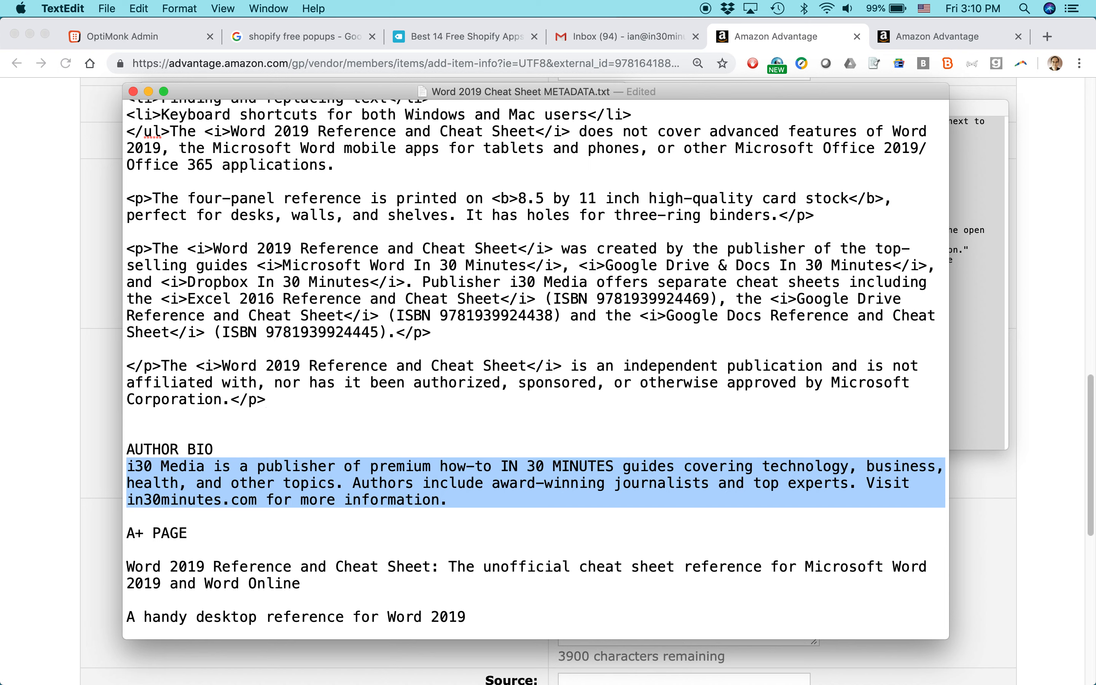
key(super+Tab)
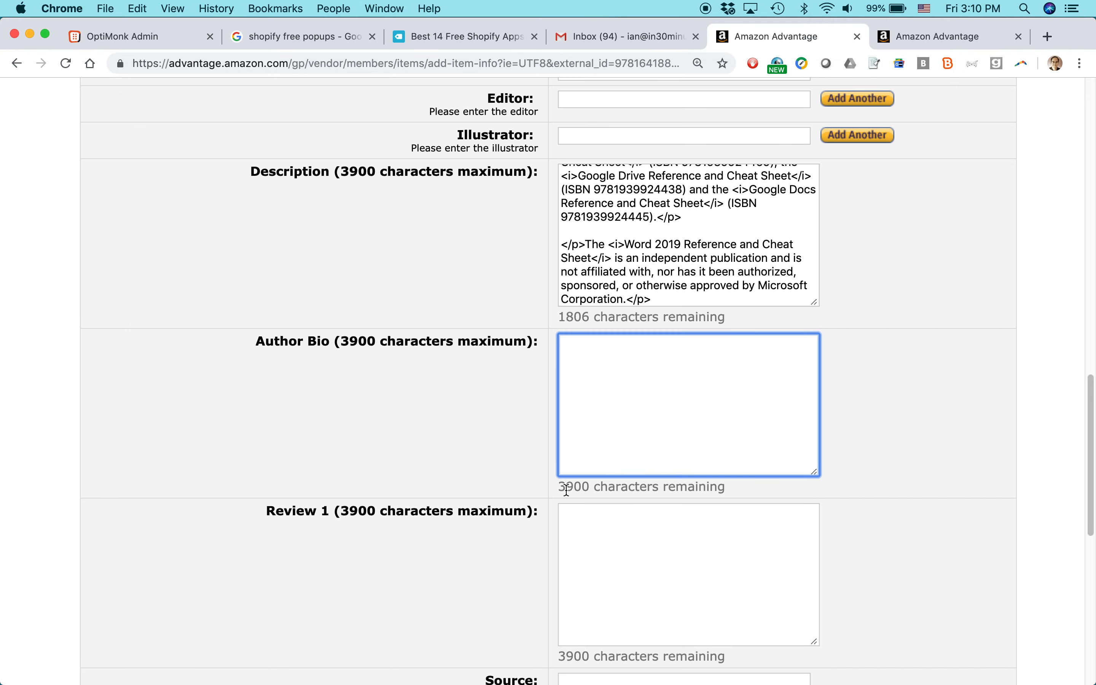
key(super+v)
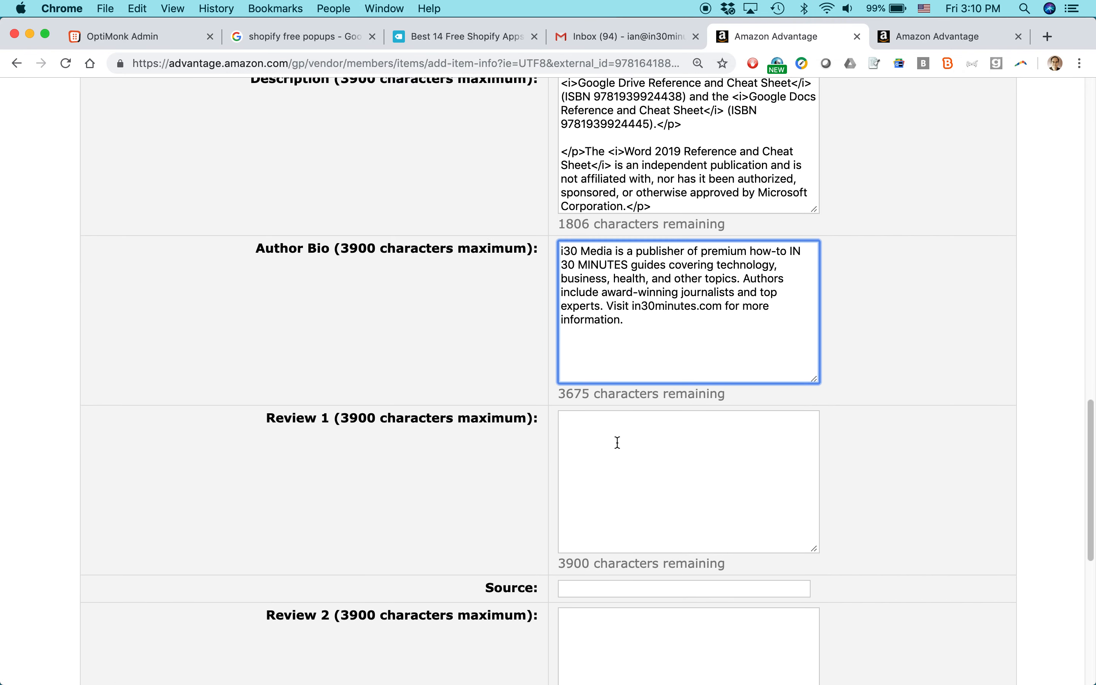
Leave the three reviews, their sources and the volume empty, and request a preview of the item's results
scroll(611, 475, down, 5)
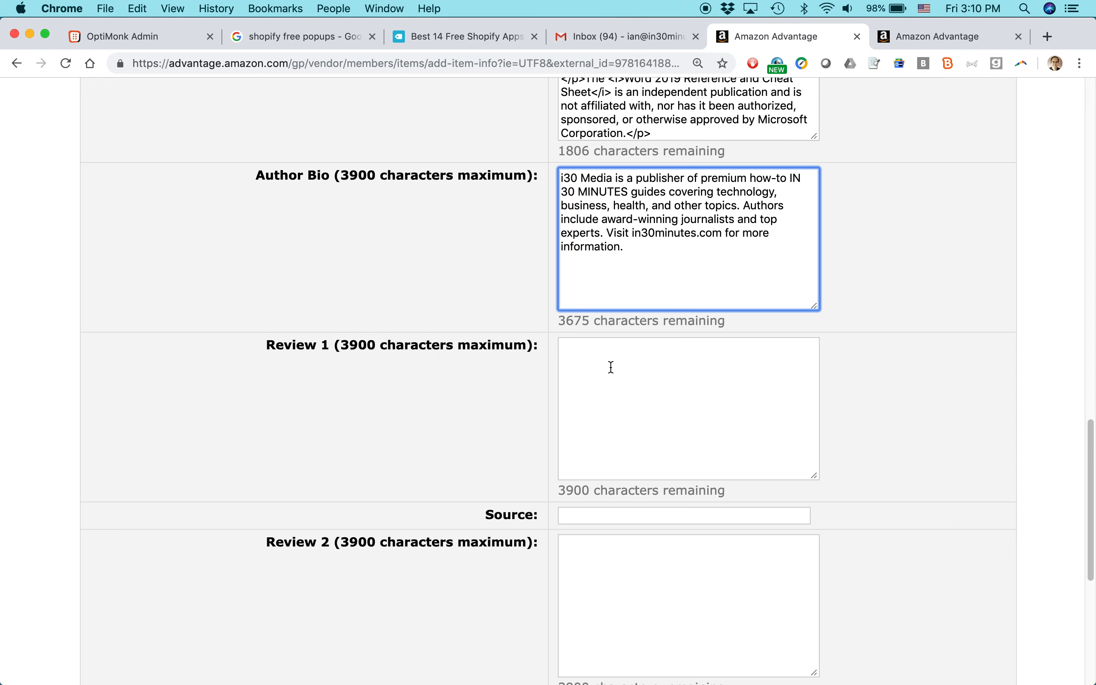
double_click(439, 345)
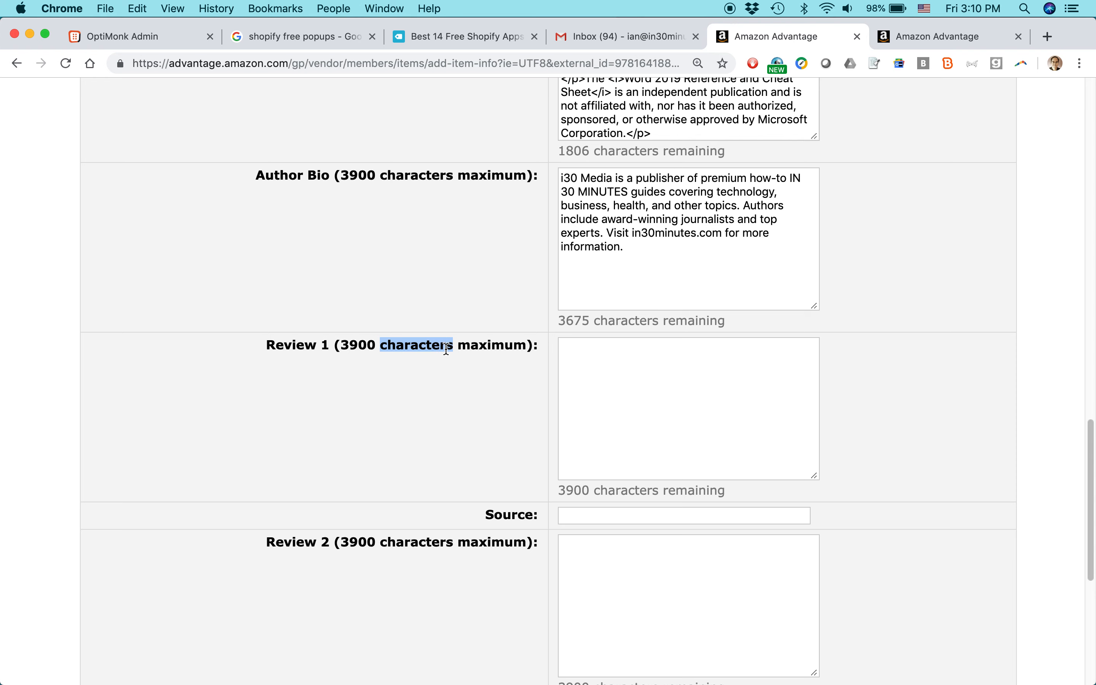
click(588, 359)
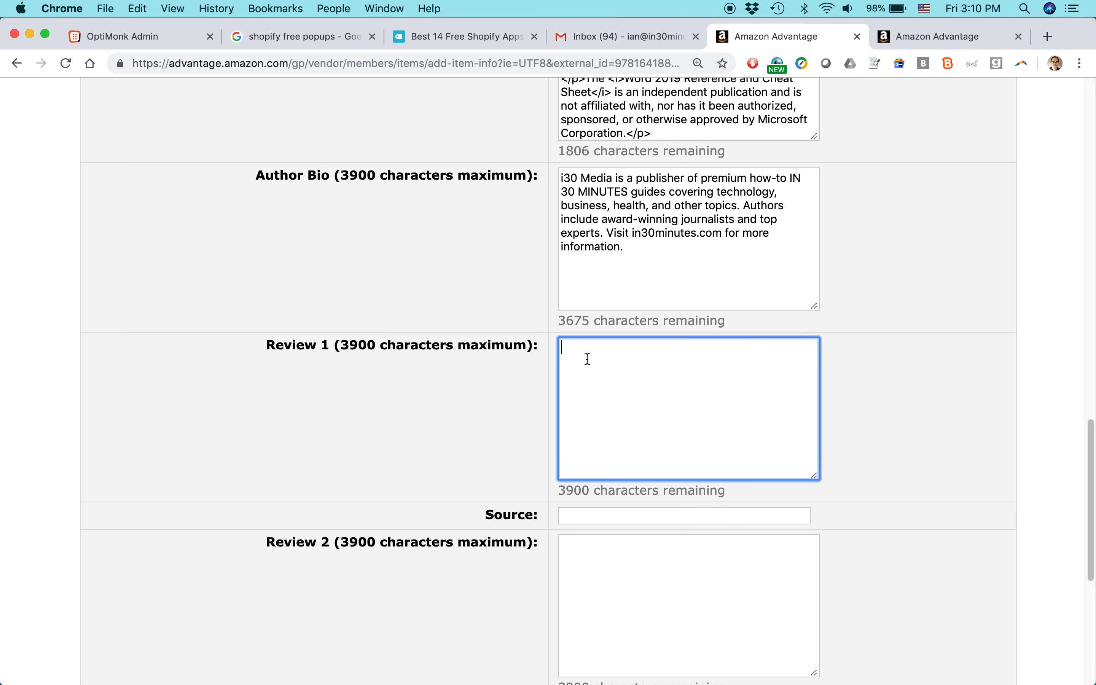
scroll(588, 359, down, 5)
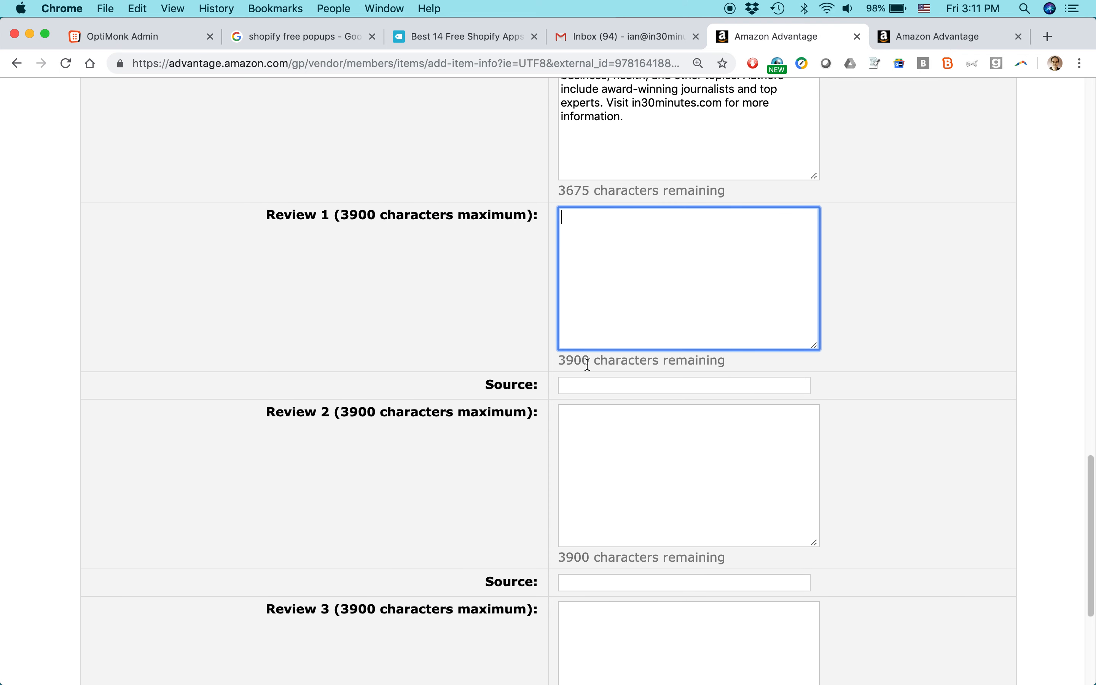
click(579, 389)
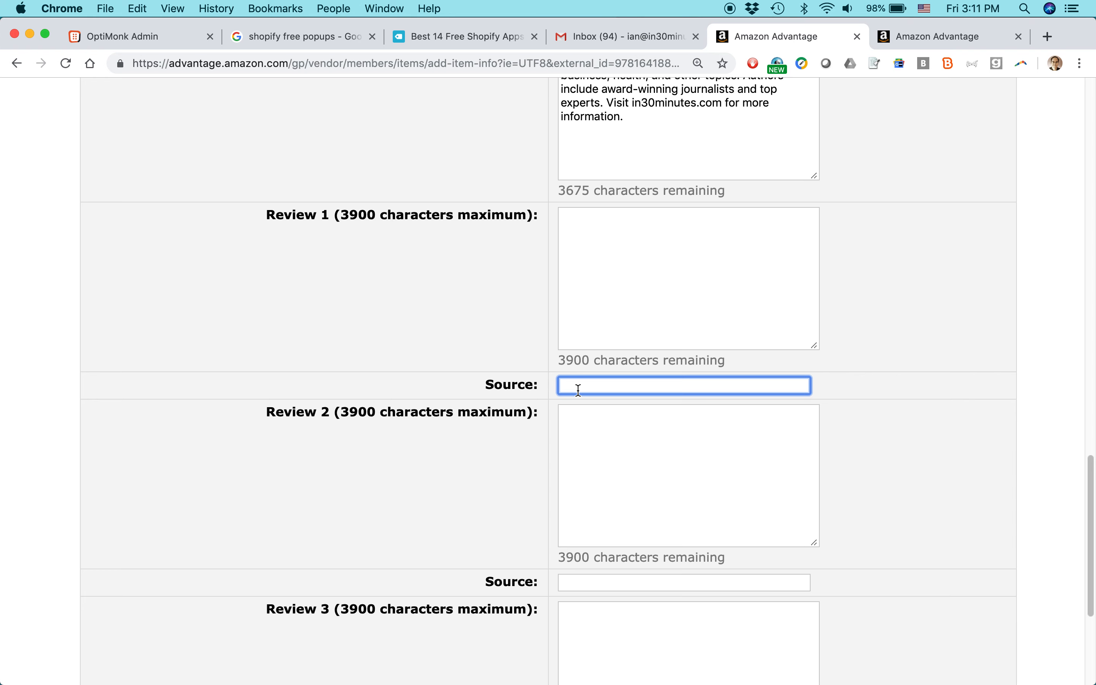
scroll(578, 390, down, 9)
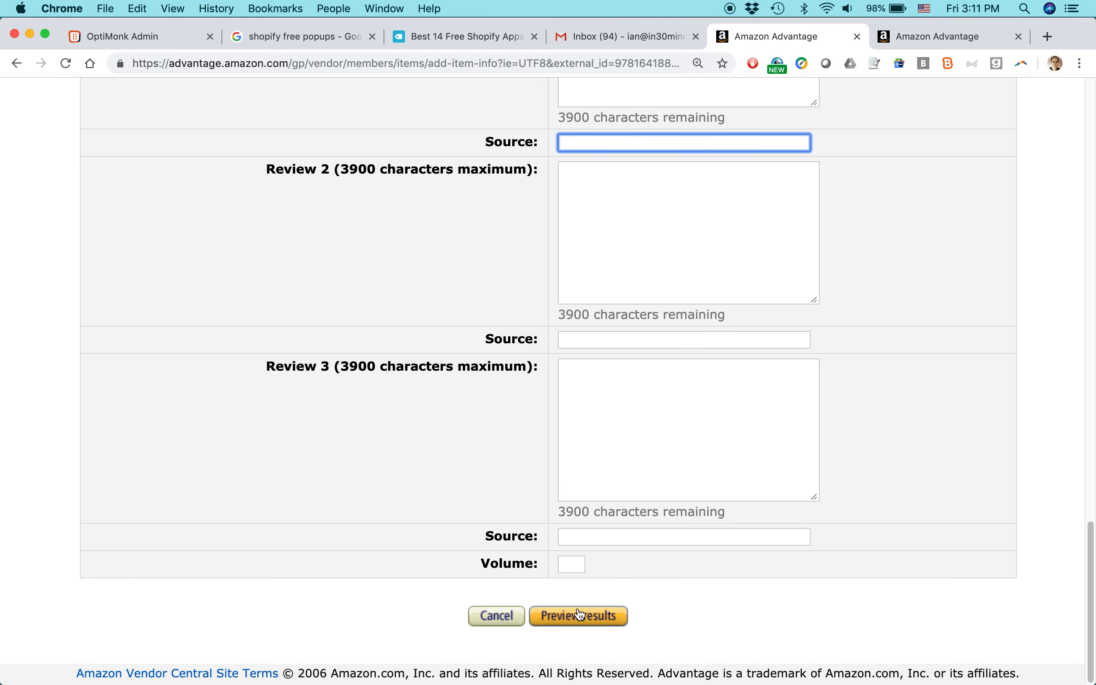
click(591, 621)
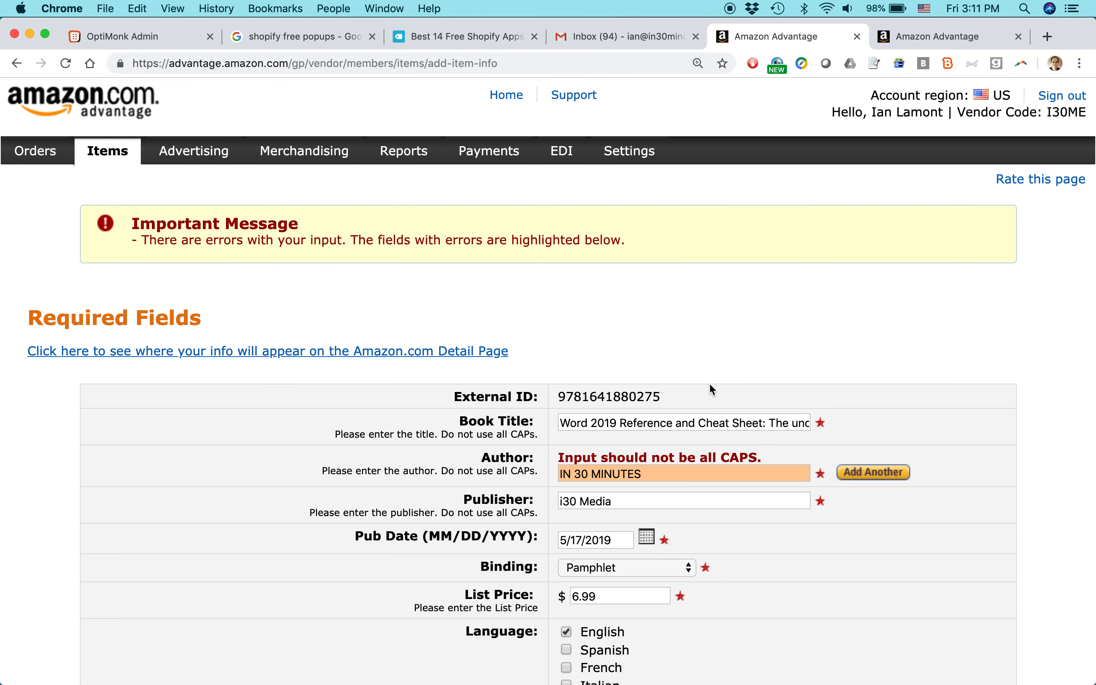
Replace the all-caps Author entry with "In 30 Minutes" and preview the item's results again
scroll(763, 353, down, 3)
drag(643, 359, 556, 355)
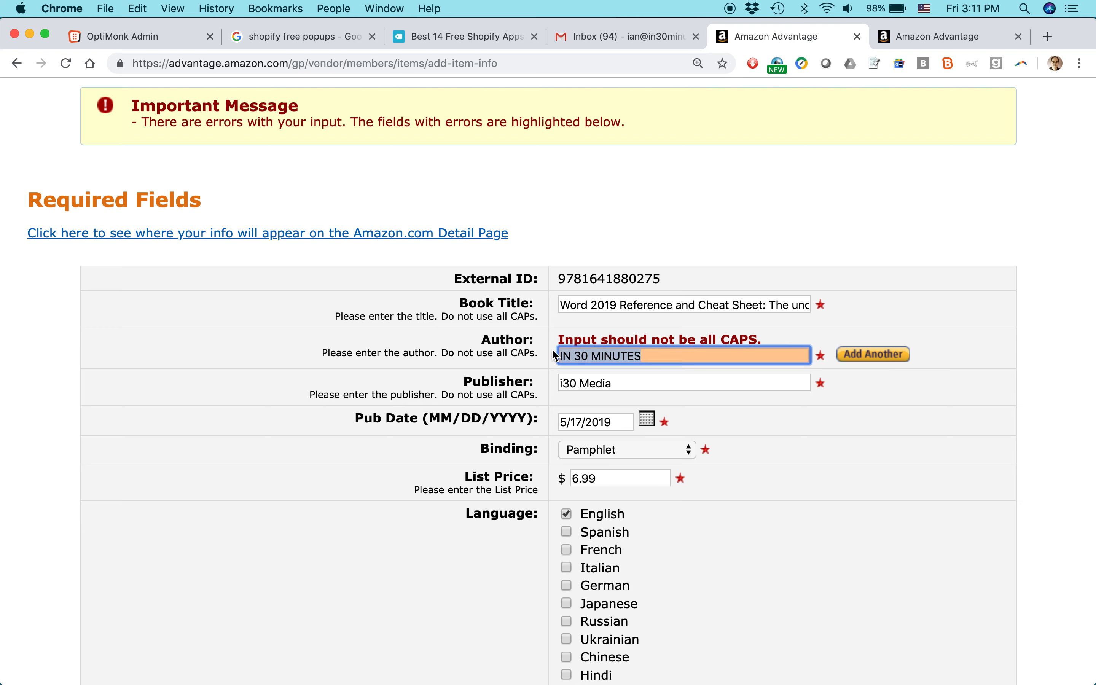
text(In 30 Minutes)
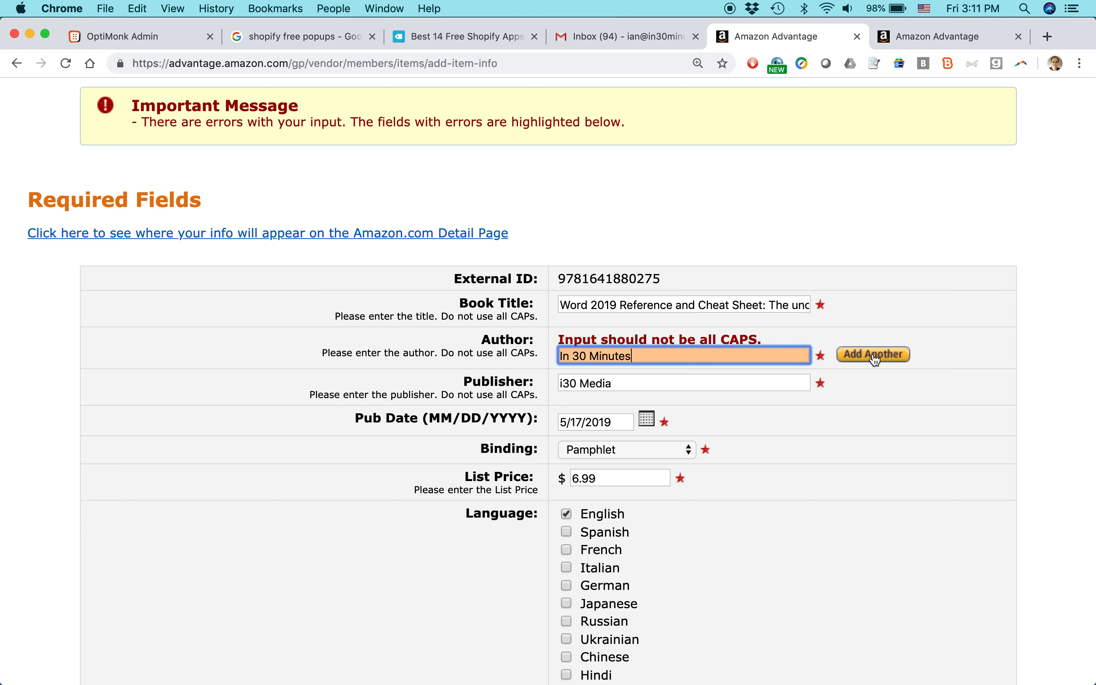
click(946, 350)
scroll(947, 350, down, 12)
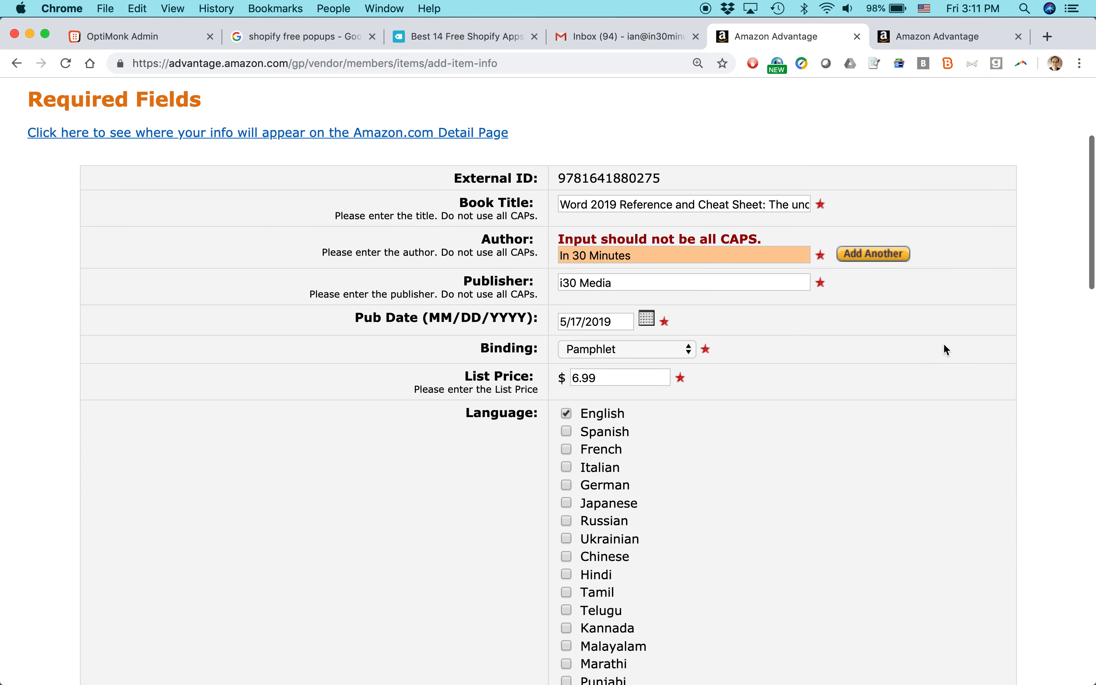
scroll(944, 347, up, 12)
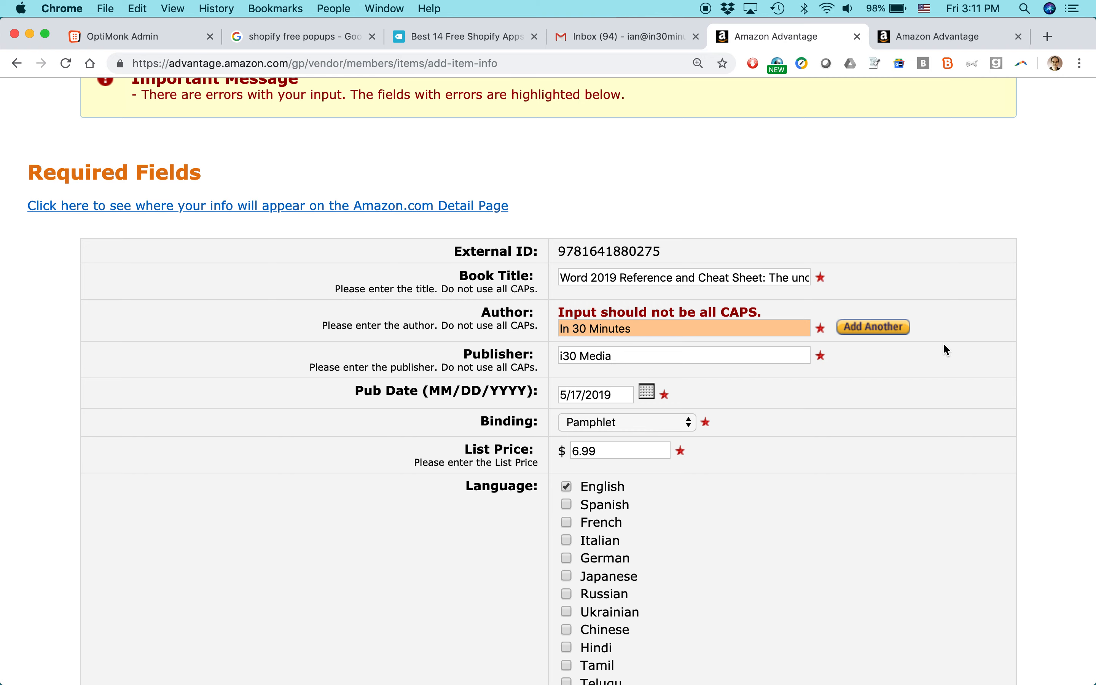
scroll(943, 345, down, 10)
scroll(944, 345, down, 15)
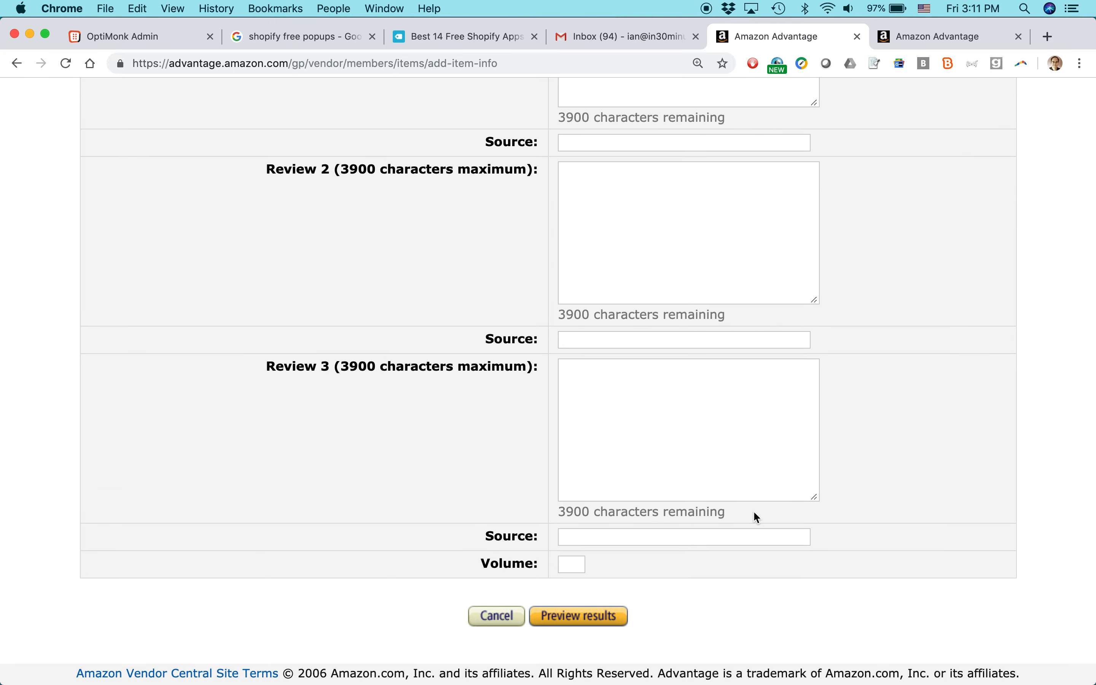
click(584, 614)
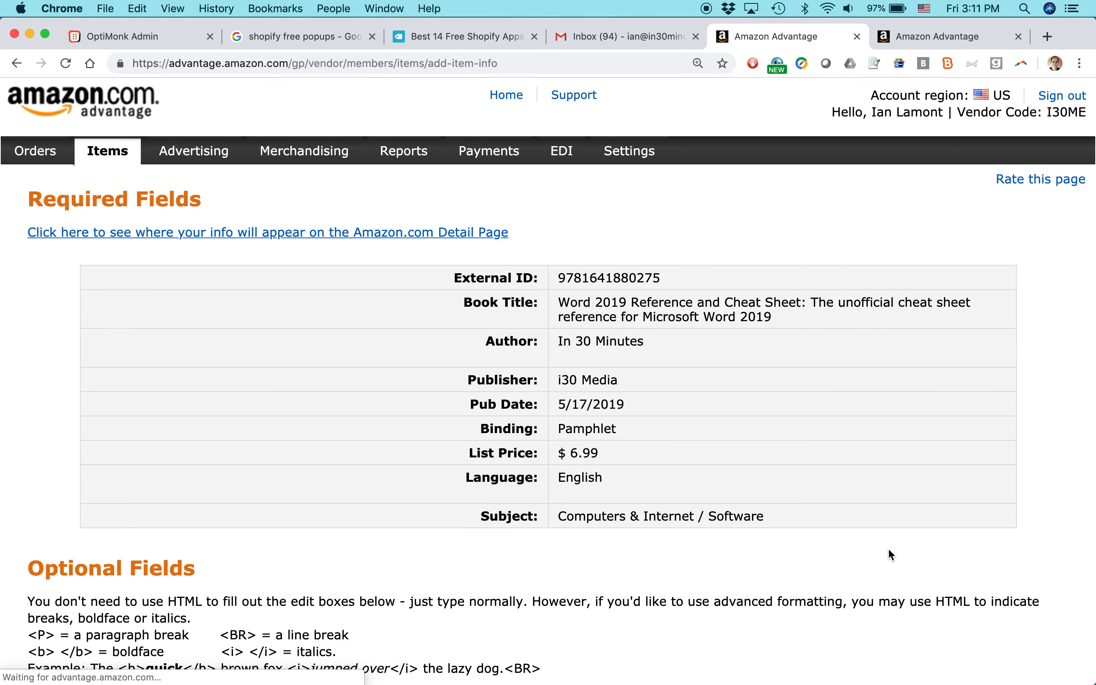
Check the previewed description and author bio, submit the new item, and highlight the expected order time in the confirmation text
scroll(846, 371, down, 8)
scroll(845, 377, down, 3)
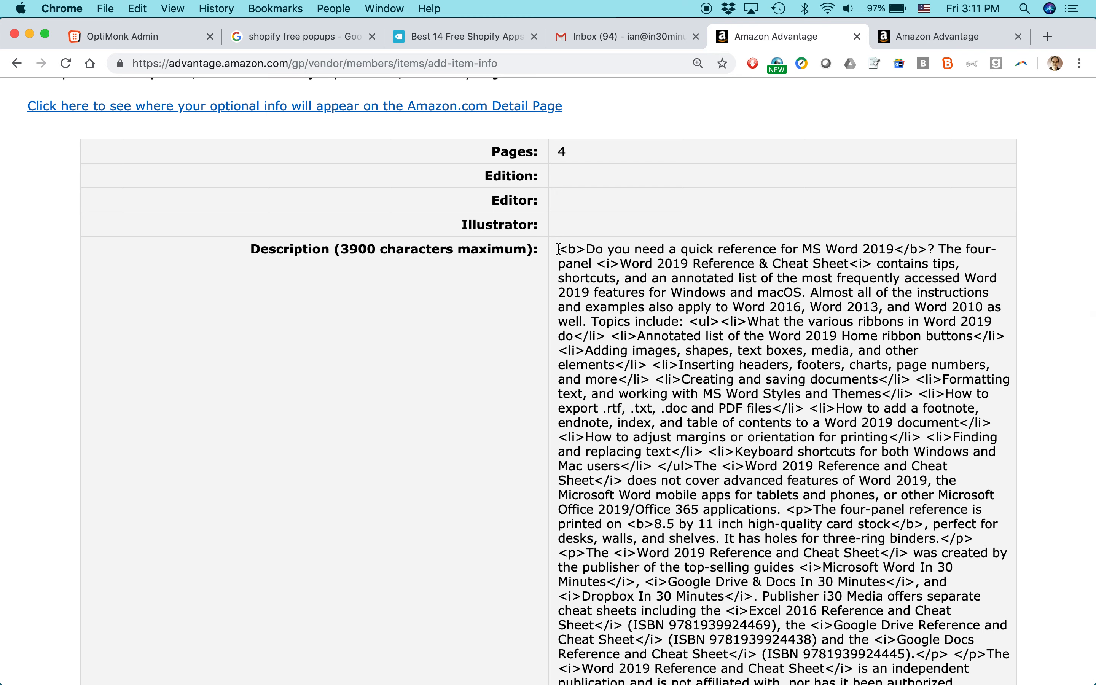
drag(559, 250, 787, 380)
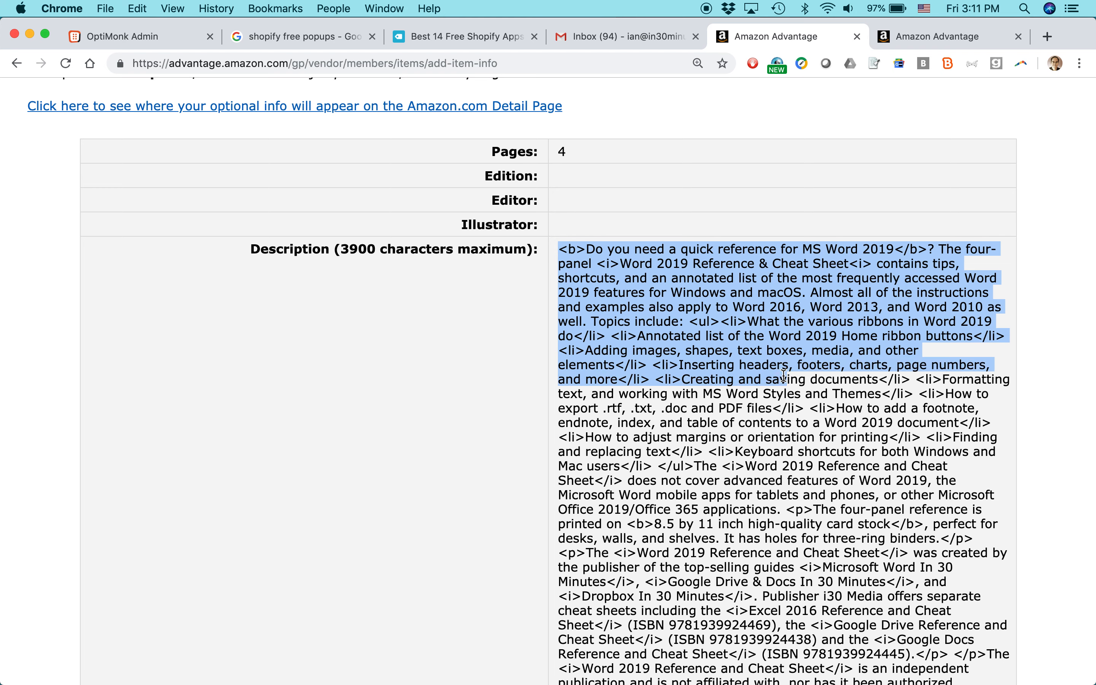
click(751, 331)
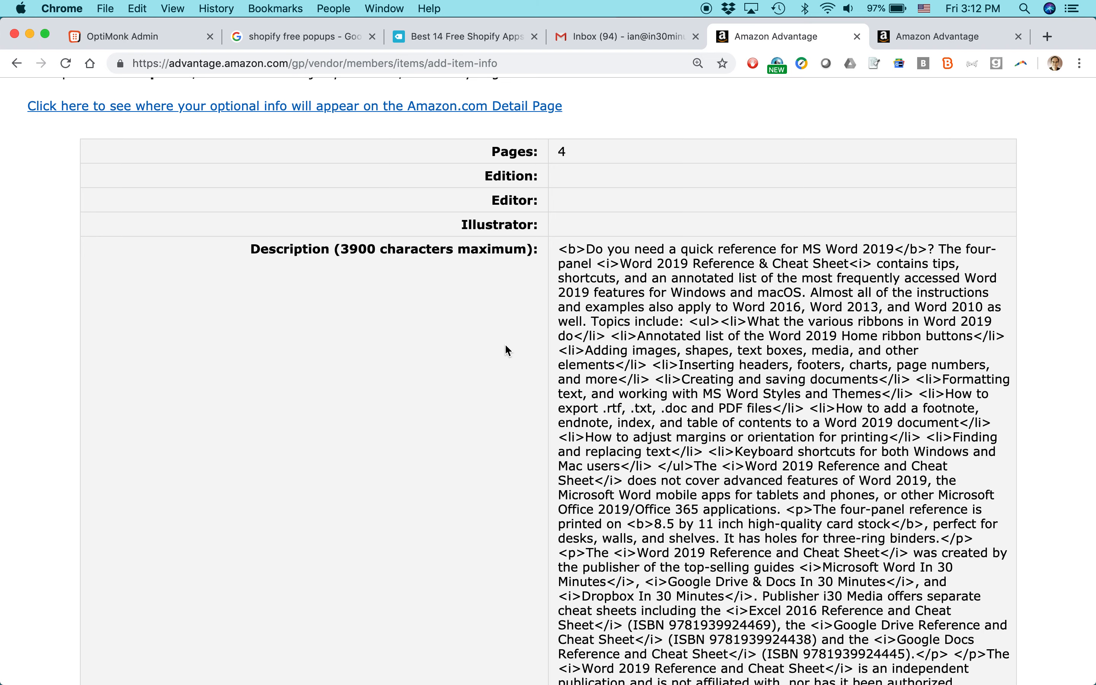
scroll(505, 345, down, 6)
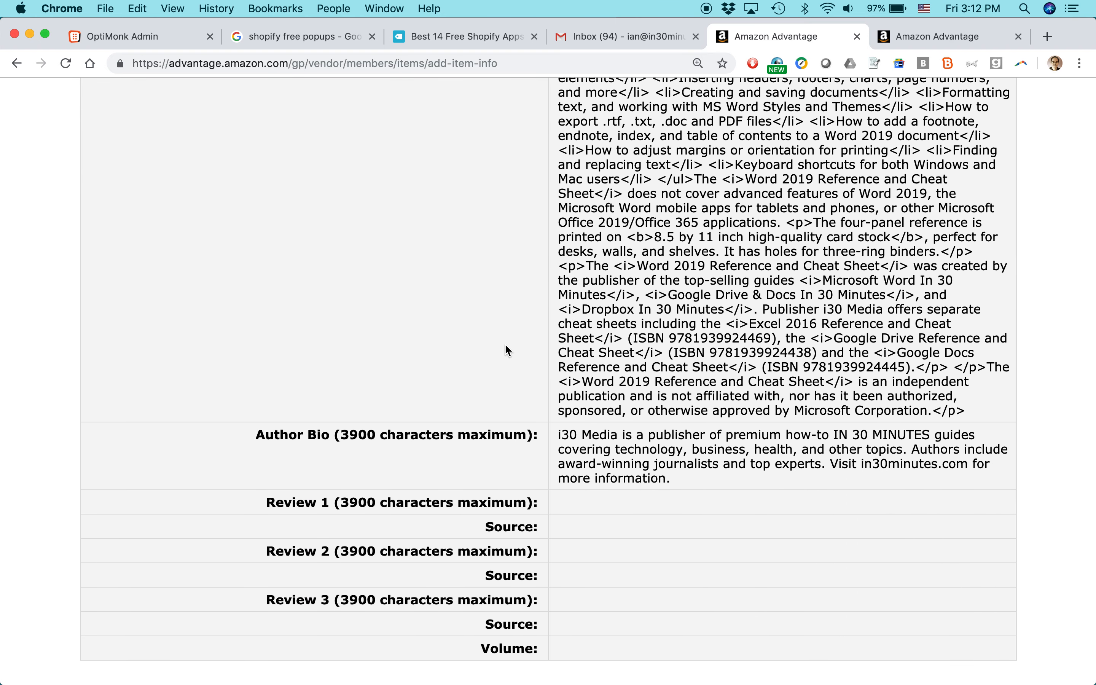
scroll(525, 286, down, 2)
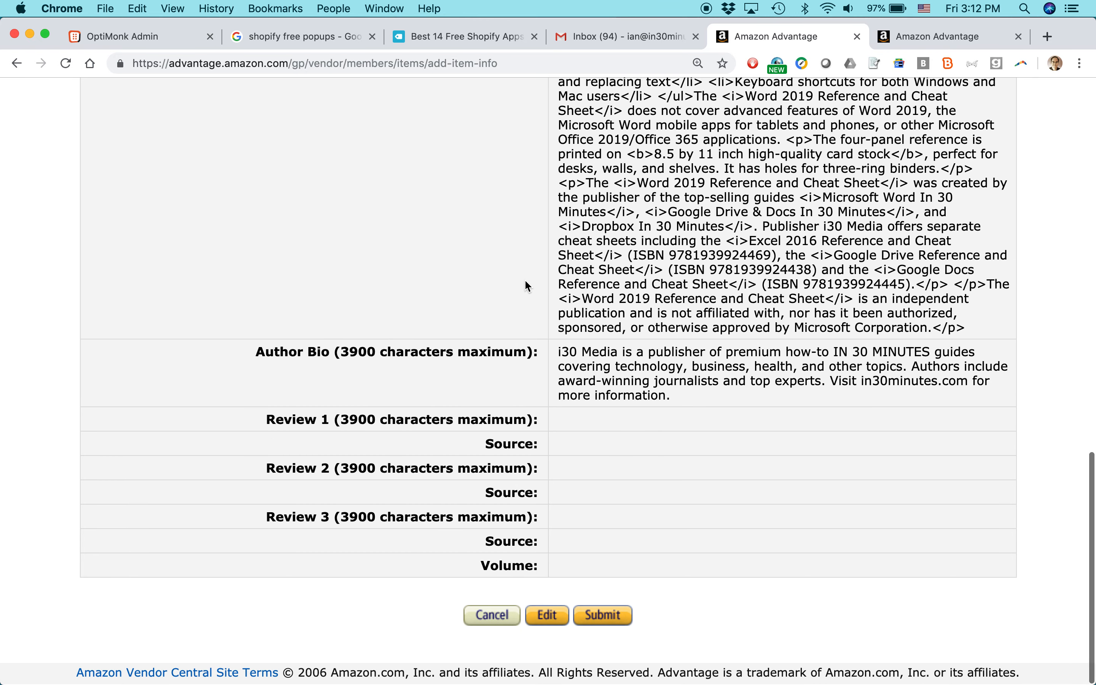
click(607, 620)
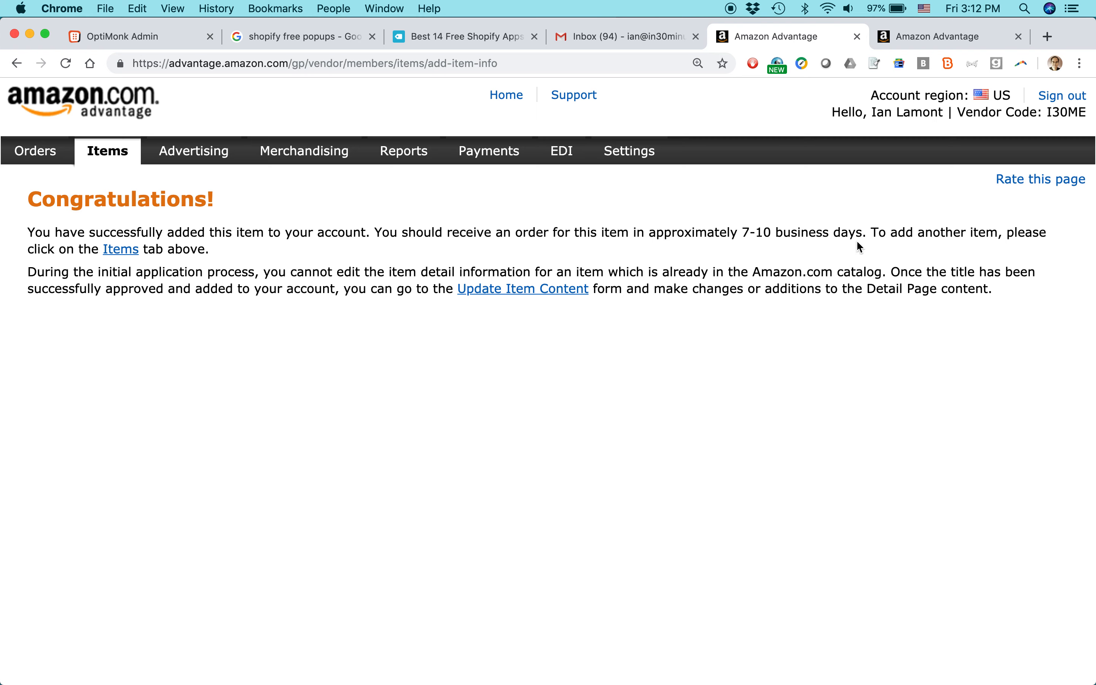
drag(870, 232, 374, 229)
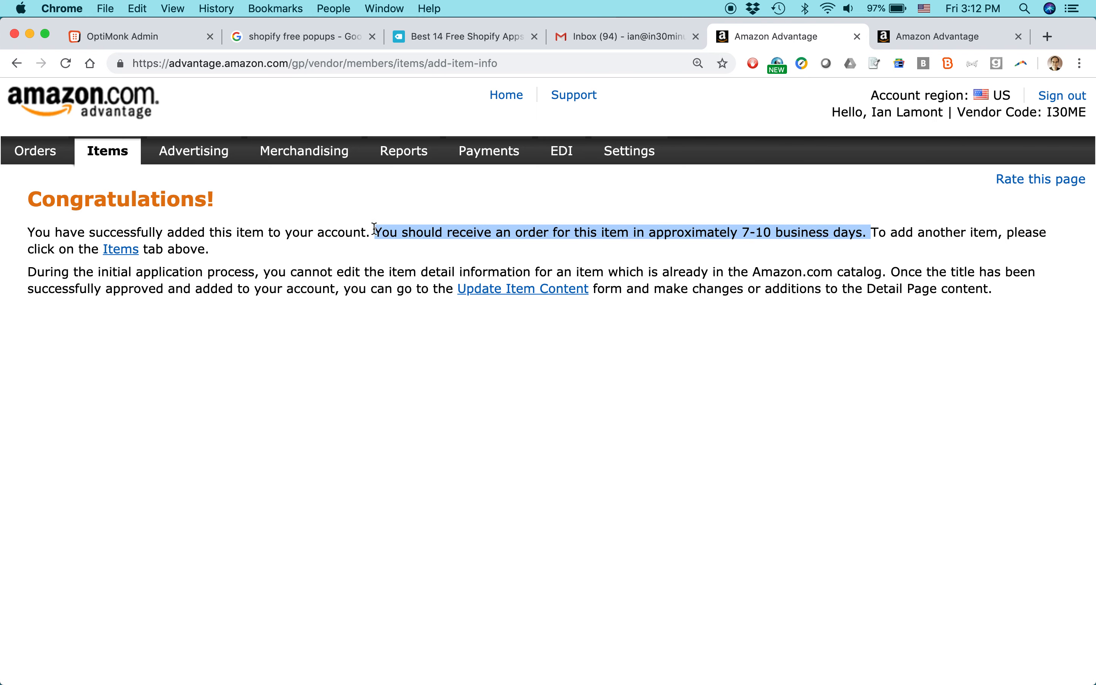